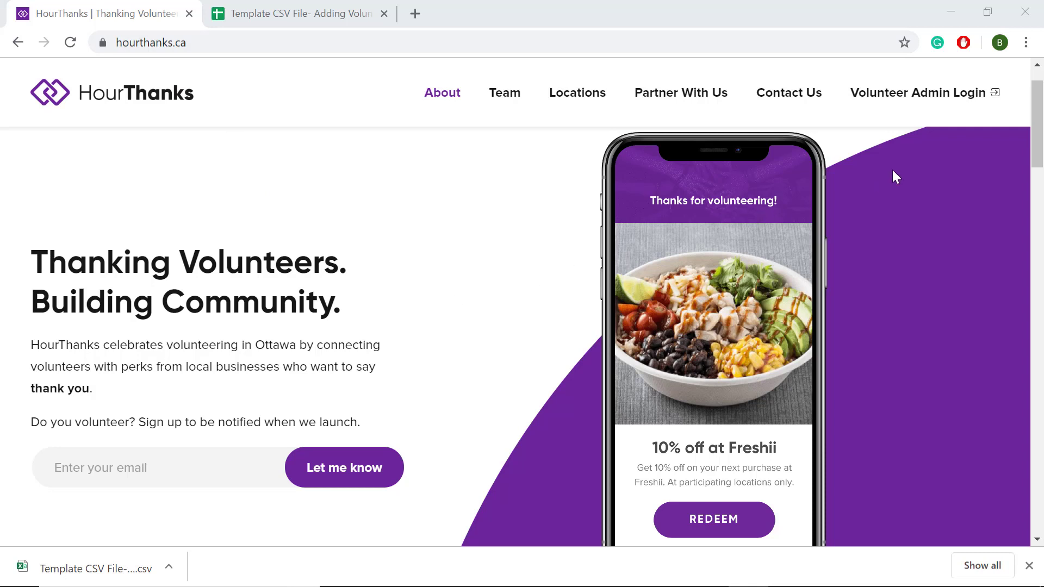
# Log in through Volunteer Admin Login with the admin email and password.
pyautogui.click(940, 101)
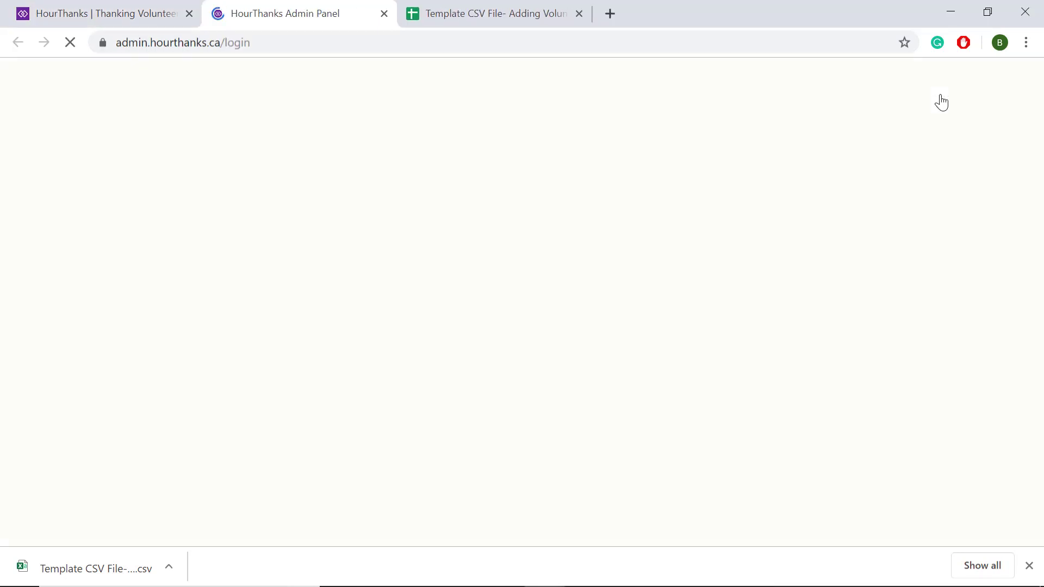
pyautogui.click(552, 224)
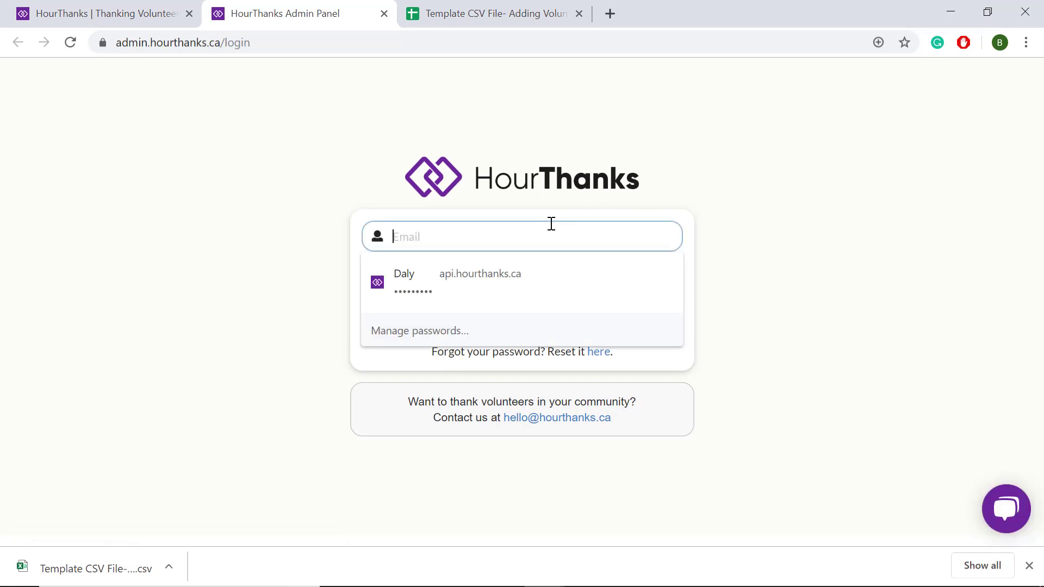
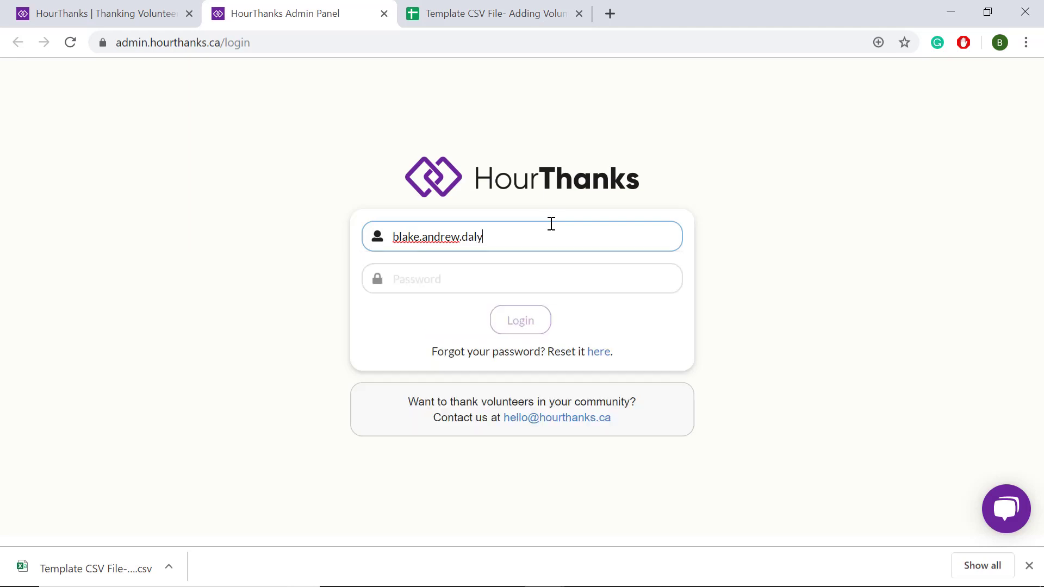
pyautogui.press('Tab')
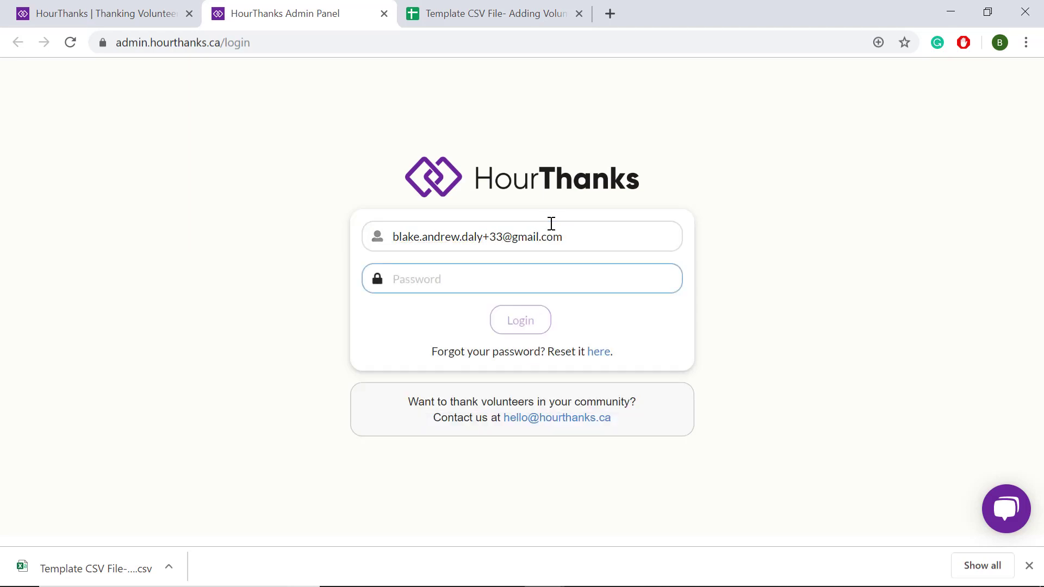
pyautogui.write('*********')
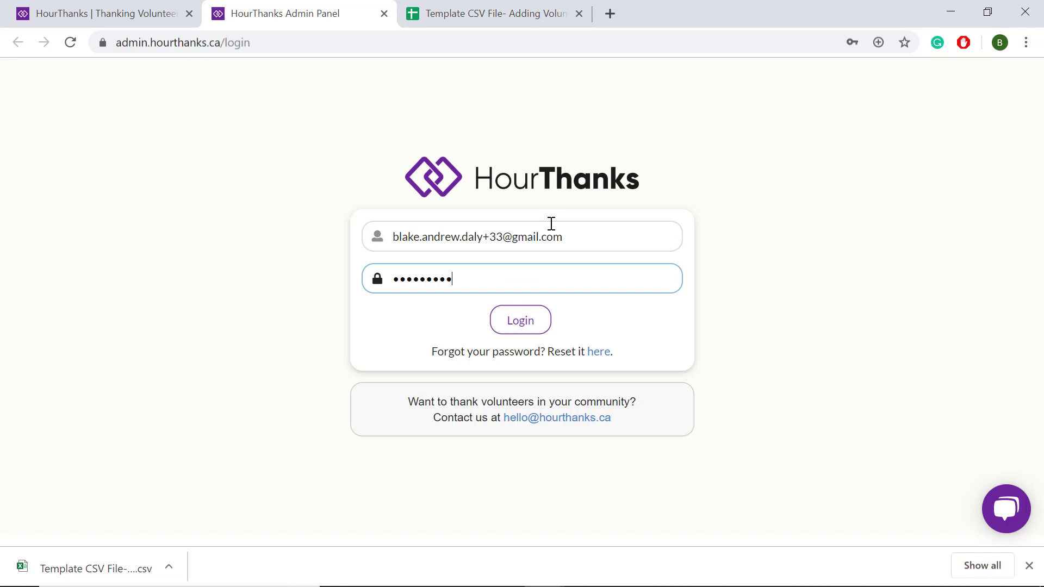
pyautogui.click(520, 320)
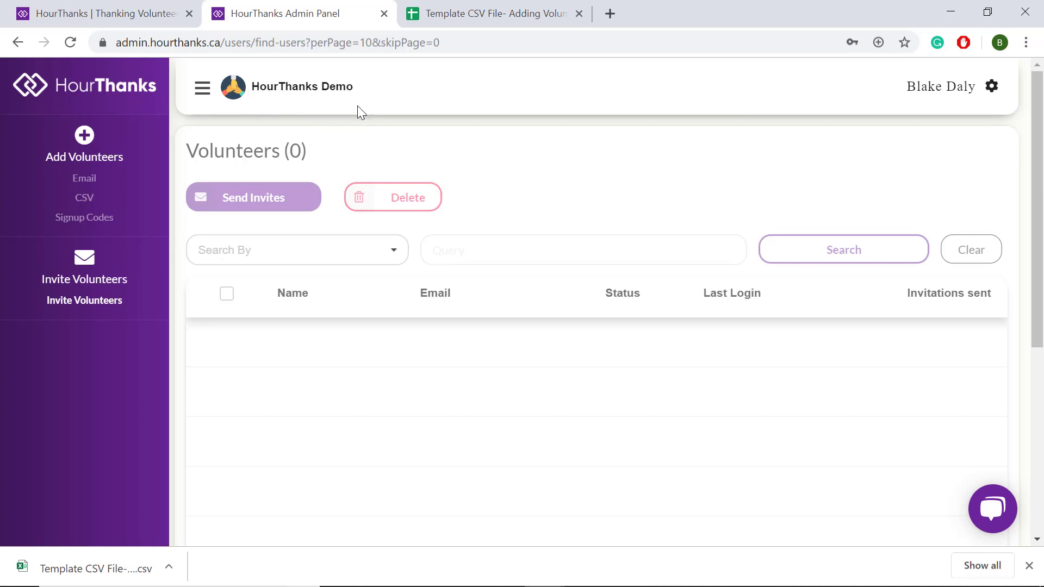
pyautogui.click(999, 93)
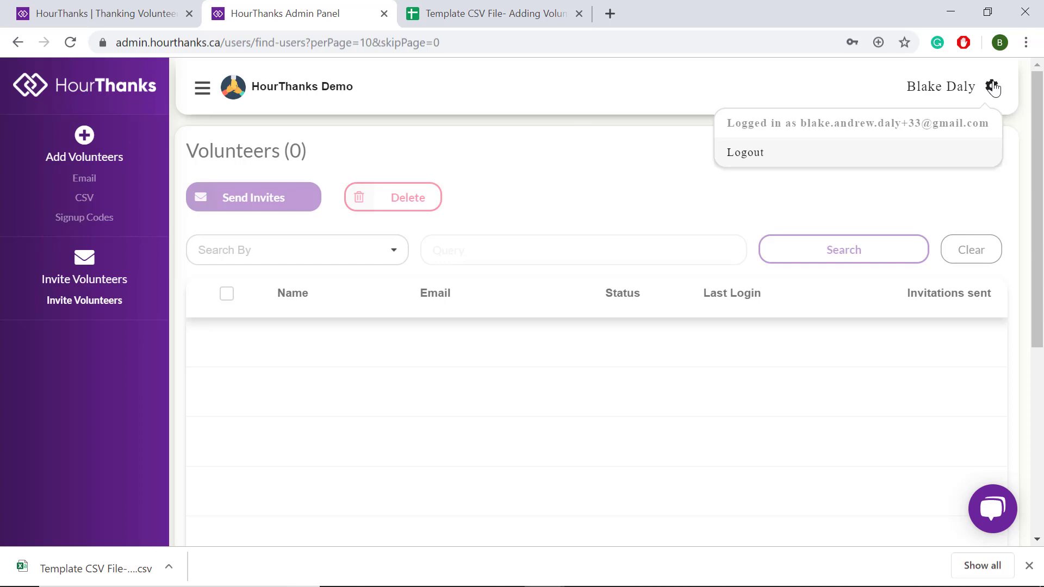
pyautogui.click(993, 87)
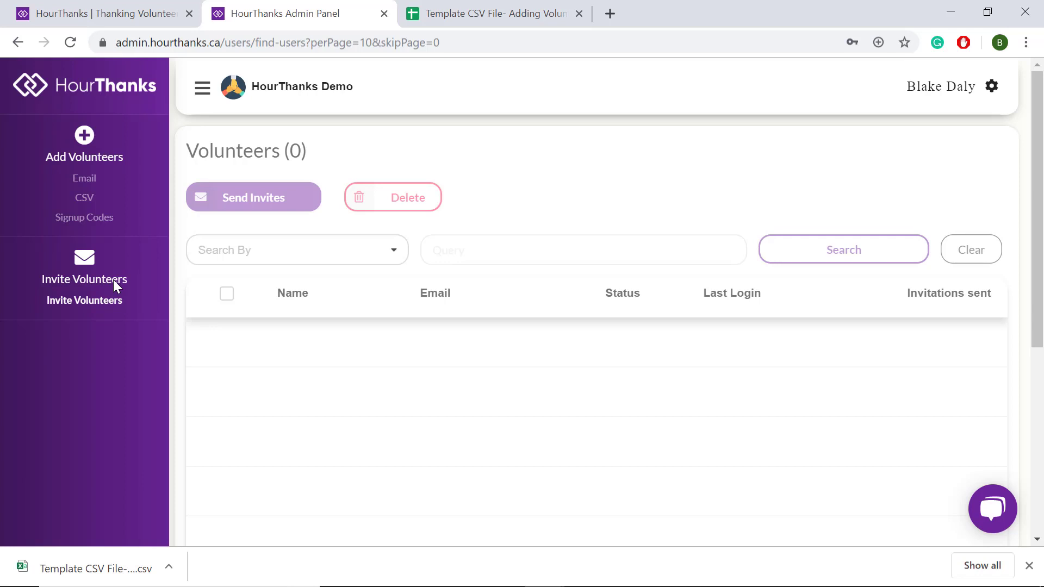
# Add one volunteer using a saved email address, then return to the Volunteers list.
pyautogui.click(99, 184)
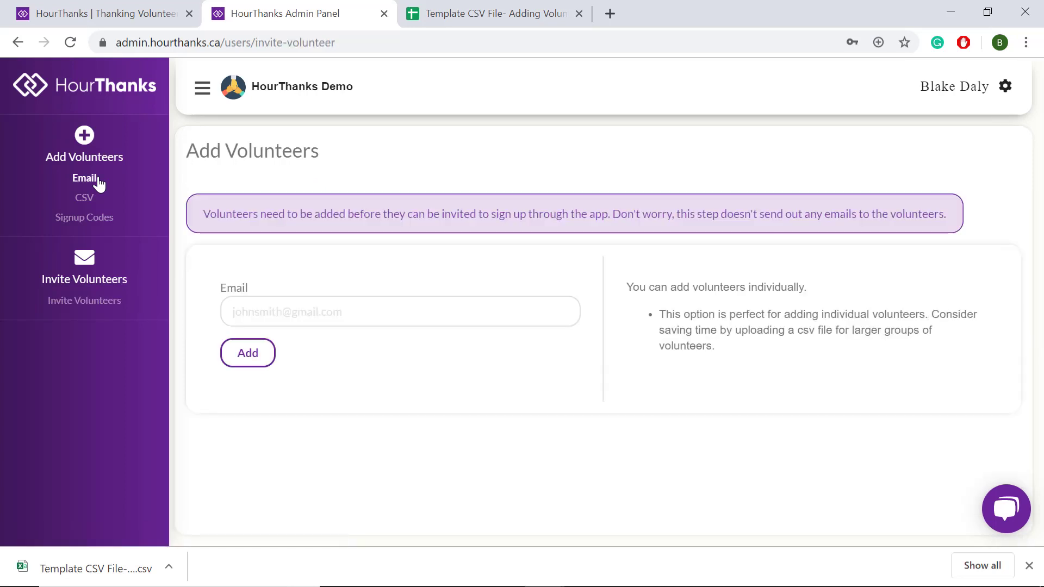
pyautogui.click(249, 308)
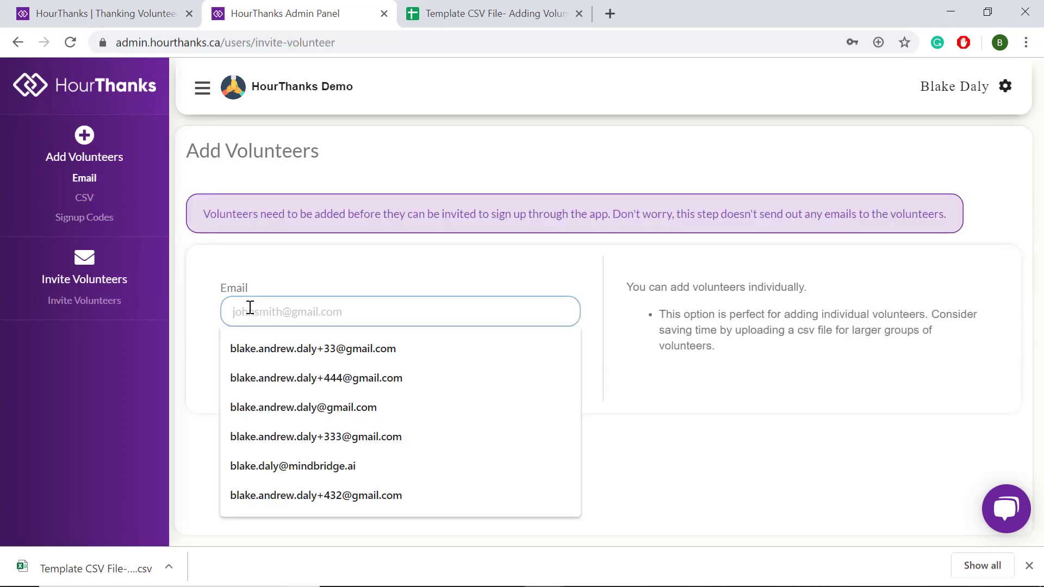
pyautogui.click(289, 346)
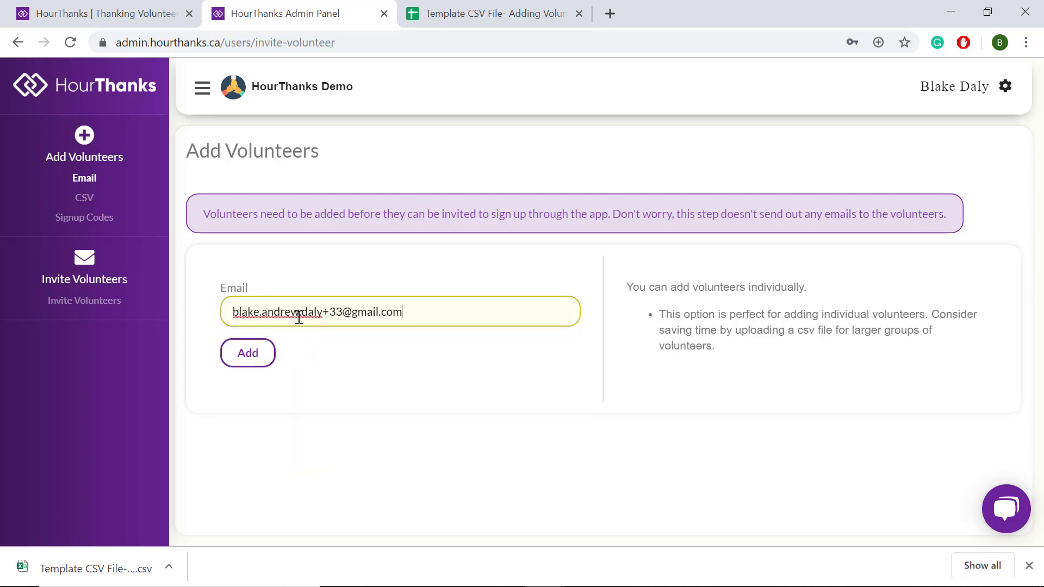
pyautogui.click(259, 356)
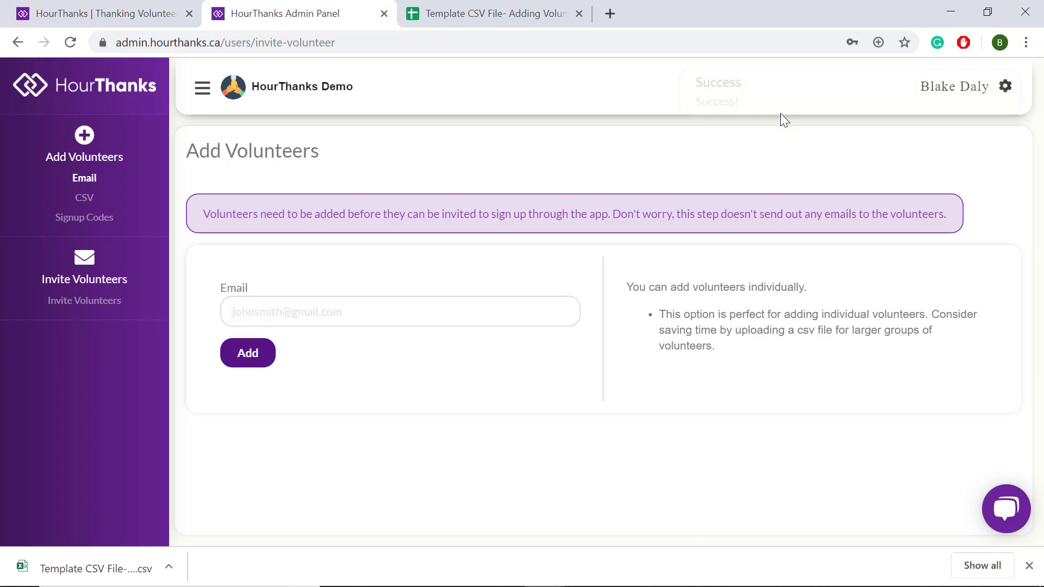
pyautogui.click(98, 305)
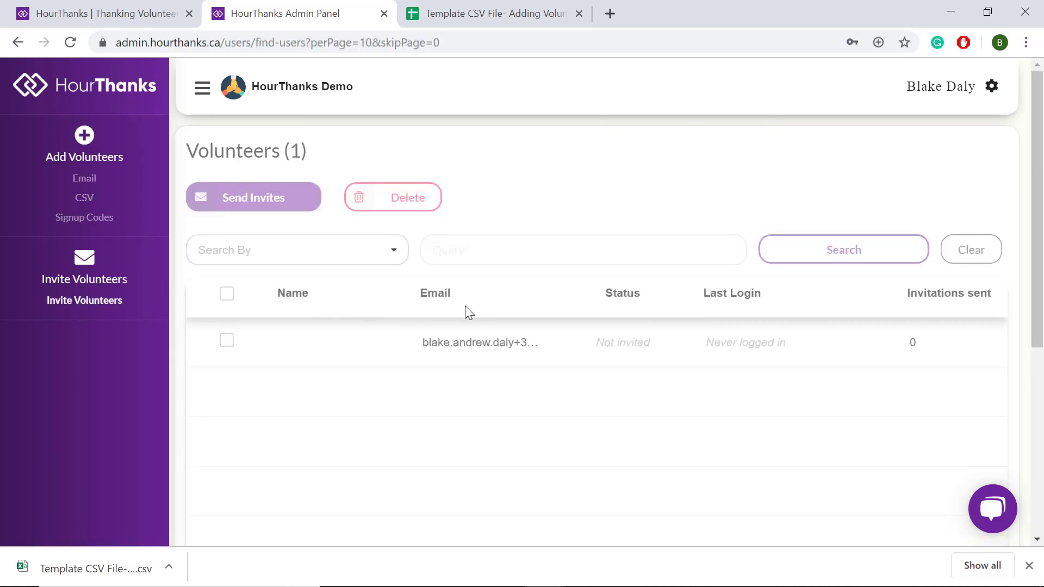
# Select the newly added volunteer, send and confirm their invite, and dismiss the success notice.
pyautogui.click(226, 341)
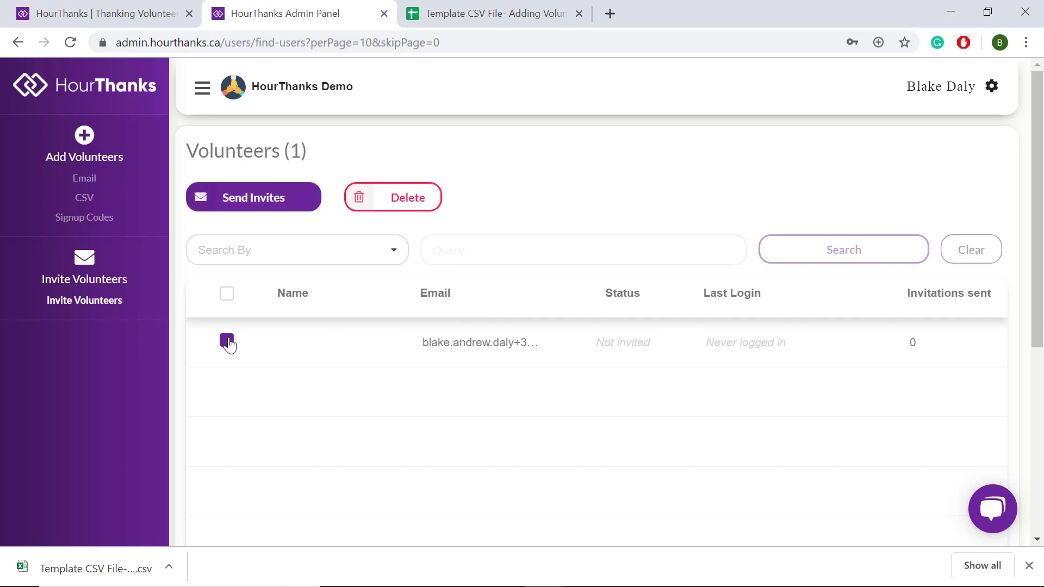
pyautogui.click(277, 198)
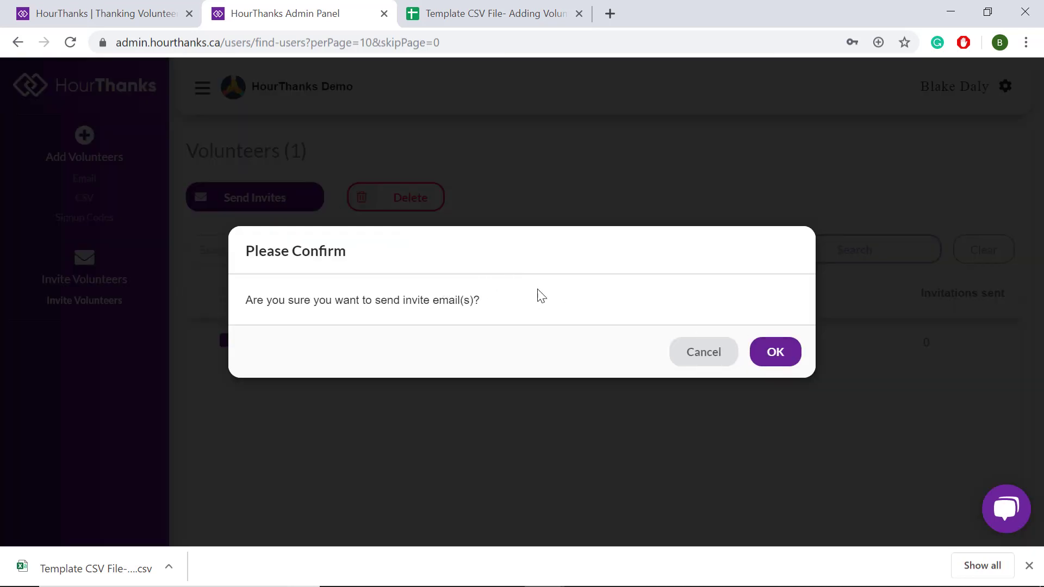
pyautogui.click(775, 354)
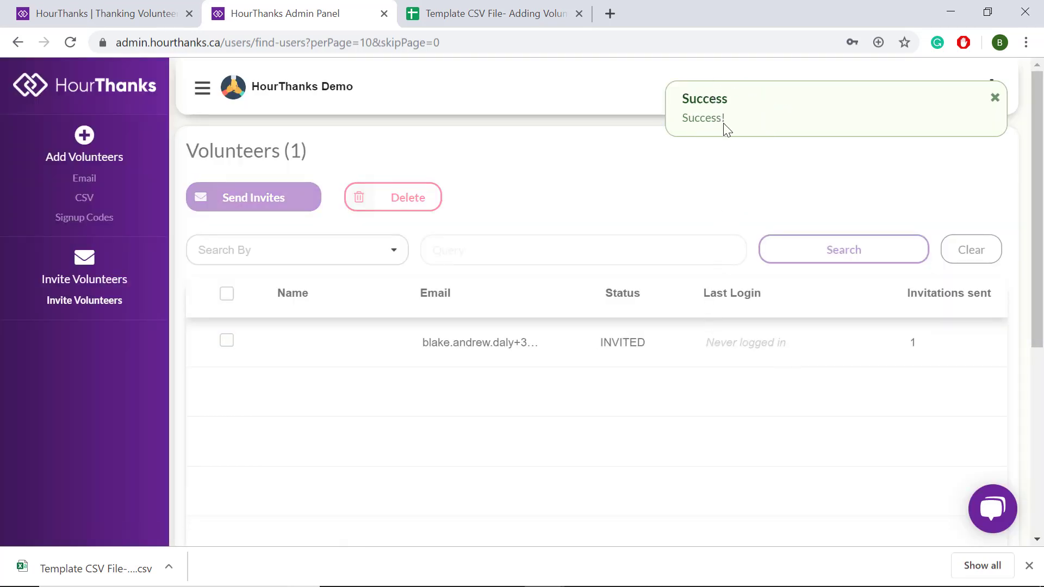
pyautogui.click(756, 126)
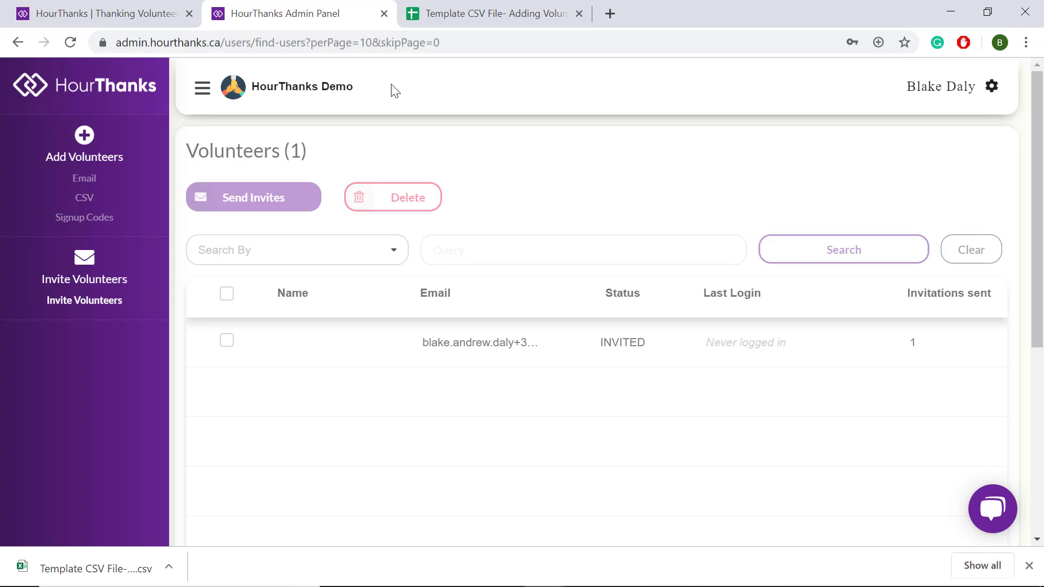
# Go to the Add Volunteers CSV page, then switch to the template spreadsheet.
pyautogui.click(85, 199)
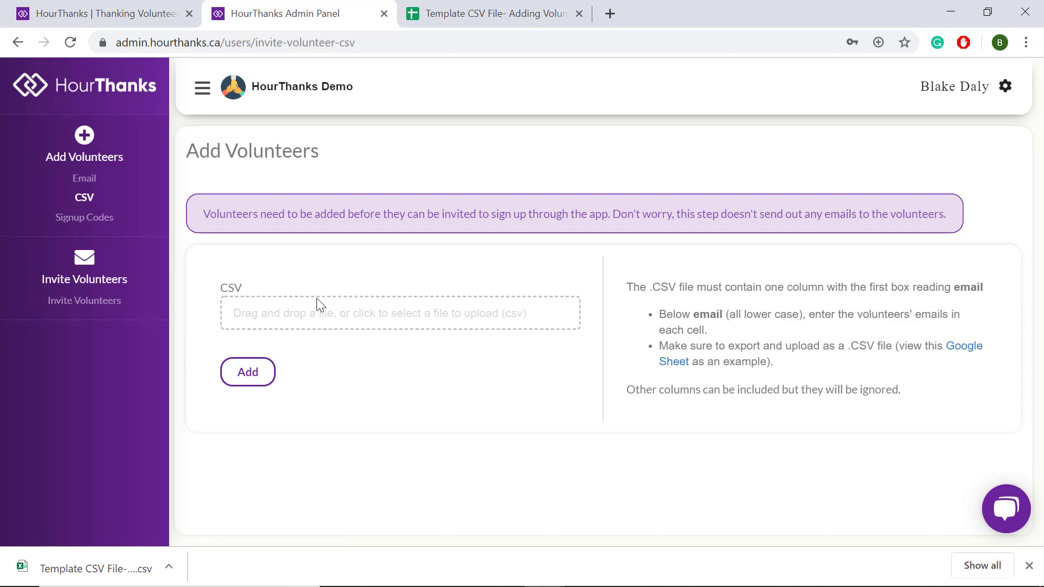
pyautogui.click(506, 14)
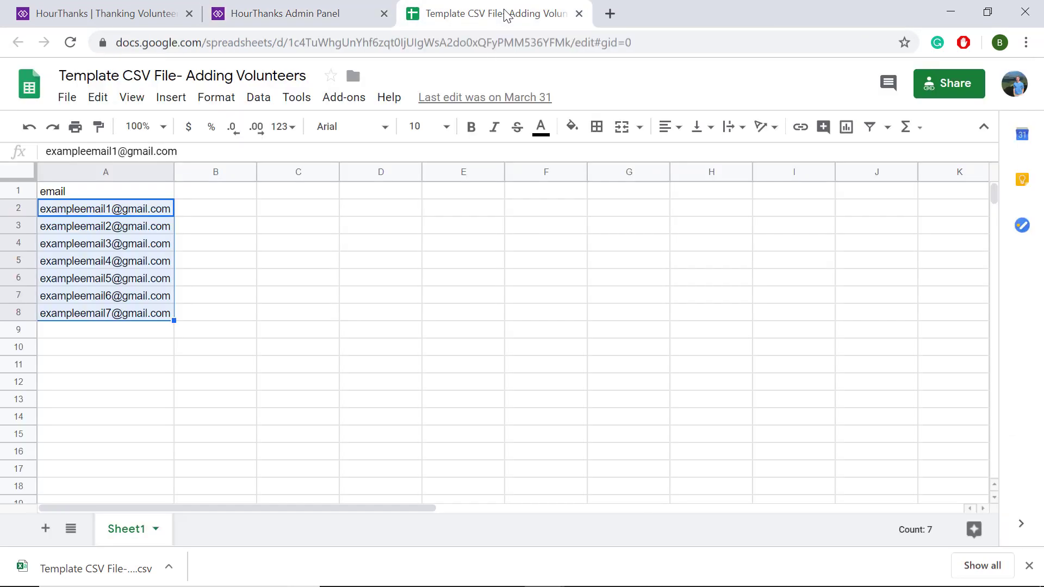
# Check the 'email' header in A1 above seven sample addresses, then return to the CSV upload page.
pyautogui.click(218, 268)
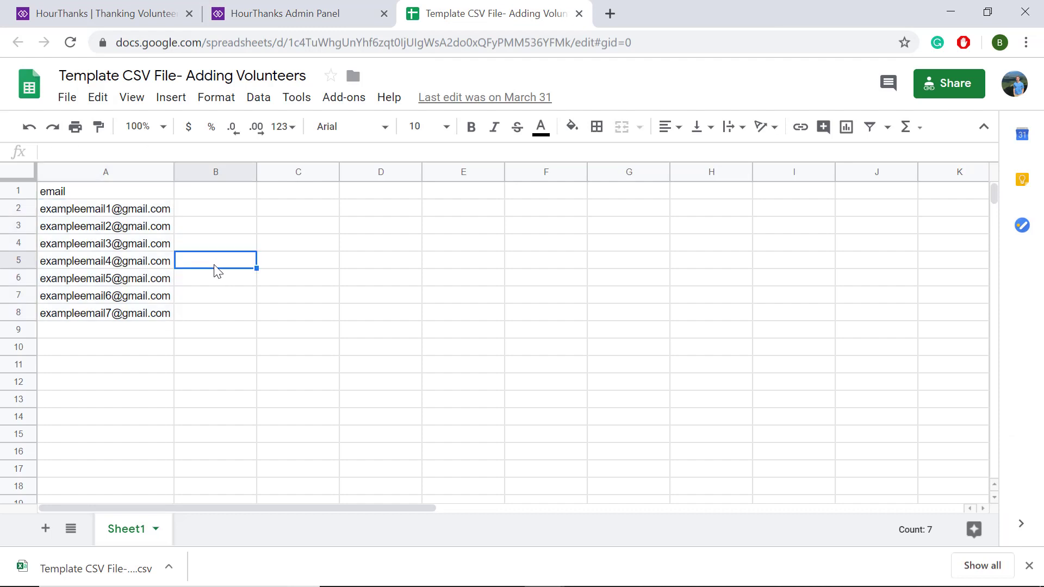
pyautogui.click(100, 196)
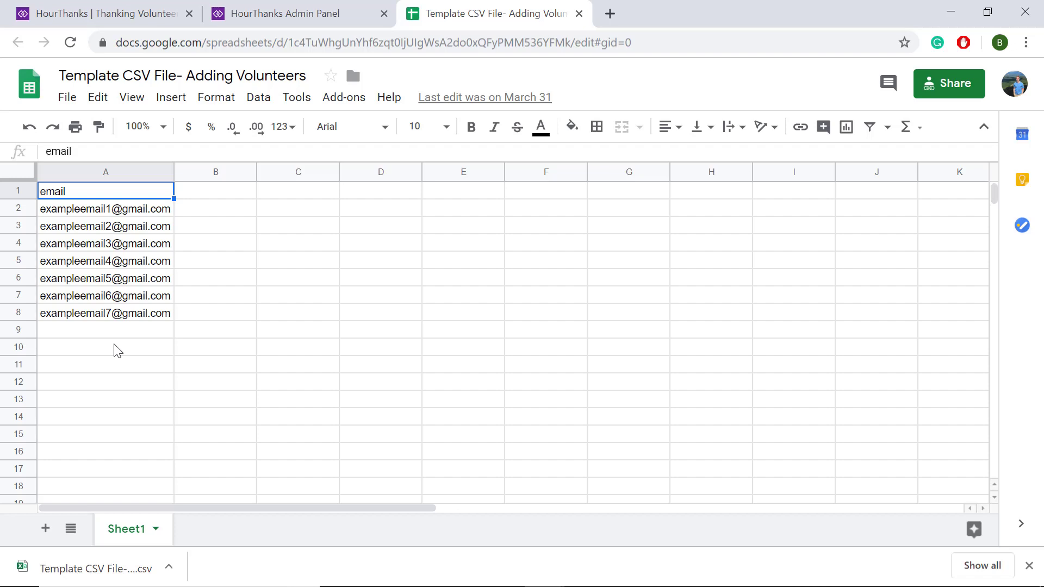
pyautogui.click(294, 14)
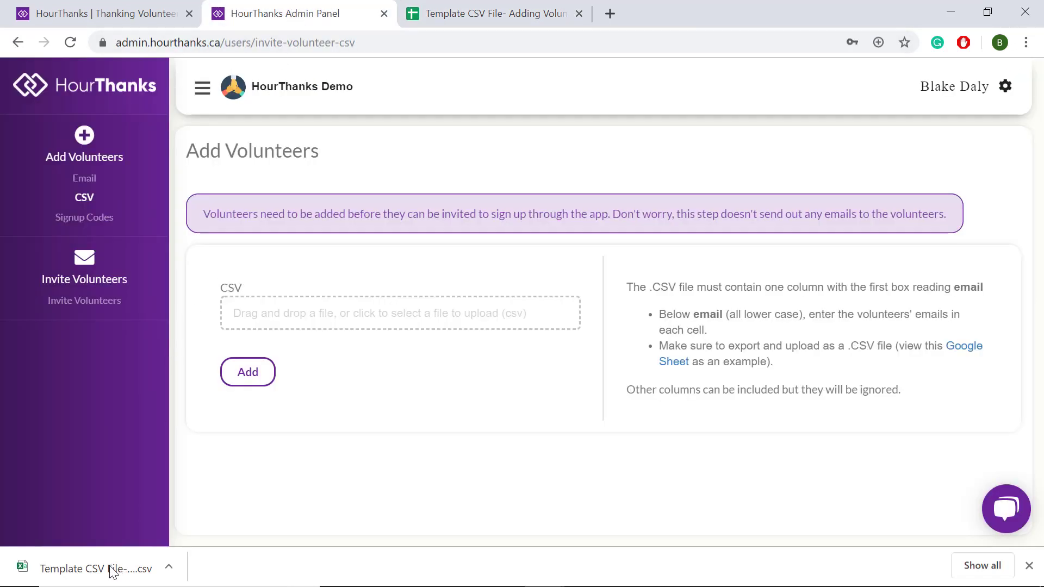
# Upload the template CSV to add its seven sample volunteers, then view the 8-volunteer list.
pyautogui.moveTo(117, 568); pyautogui.dragTo(334, 324)
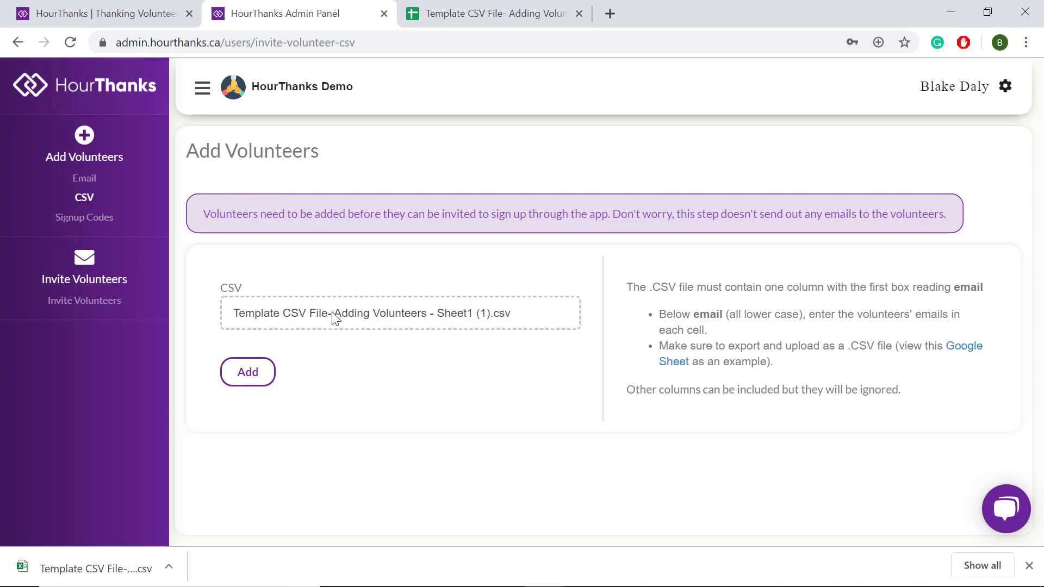
pyautogui.click(256, 374)
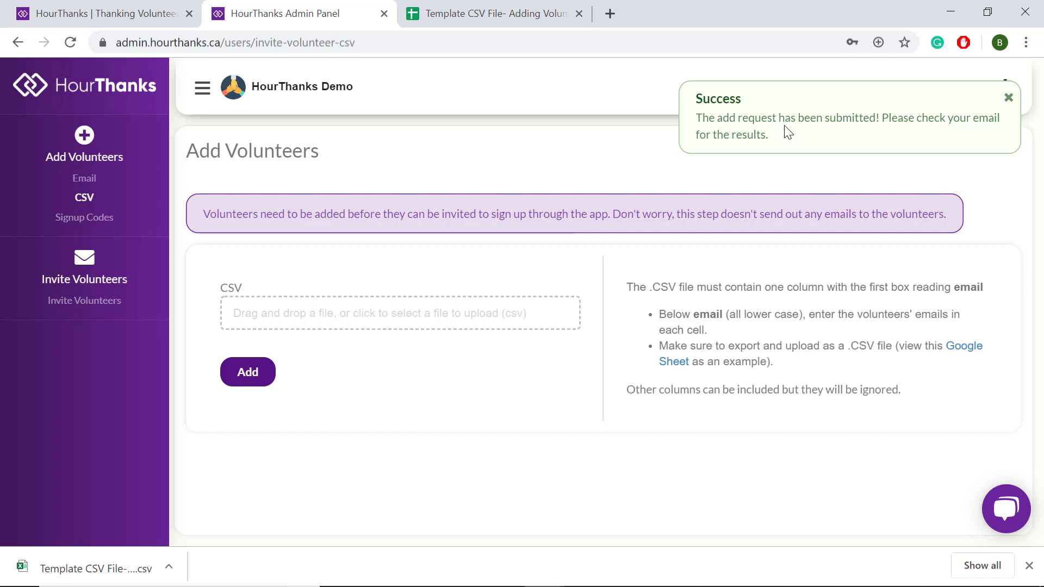
pyautogui.click(108, 305)
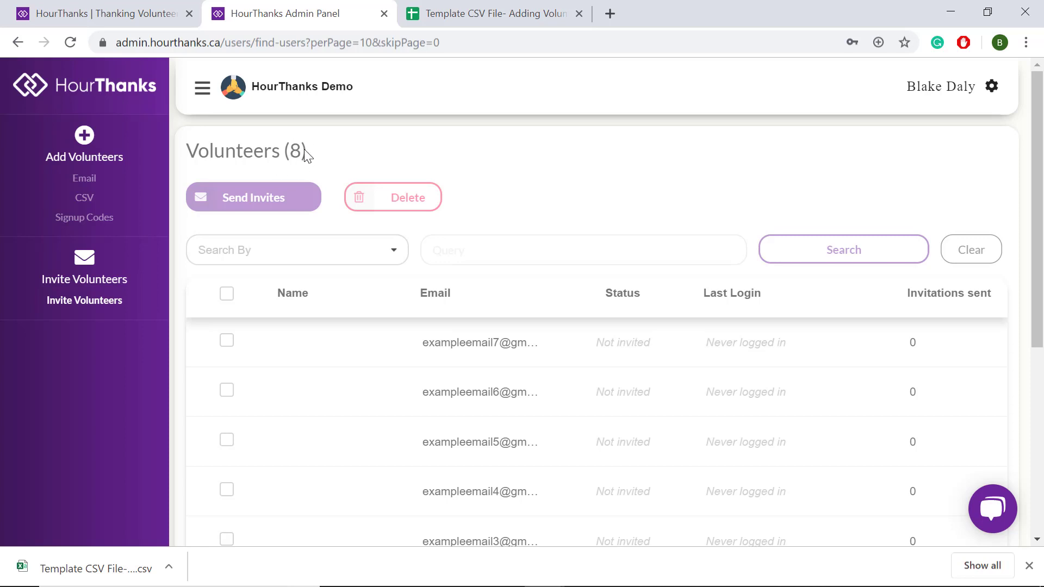
# Select the first three volunteers, then try select-all and clear the selection.
pyautogui.scroll(-2, 432, 345)
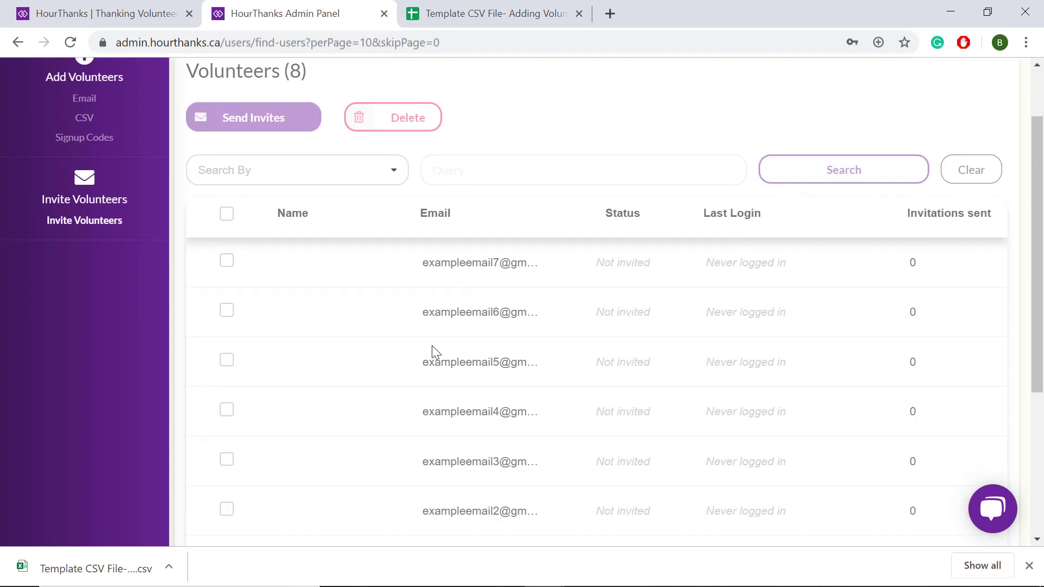
pyautogui.scroll(-1, 436, 353)
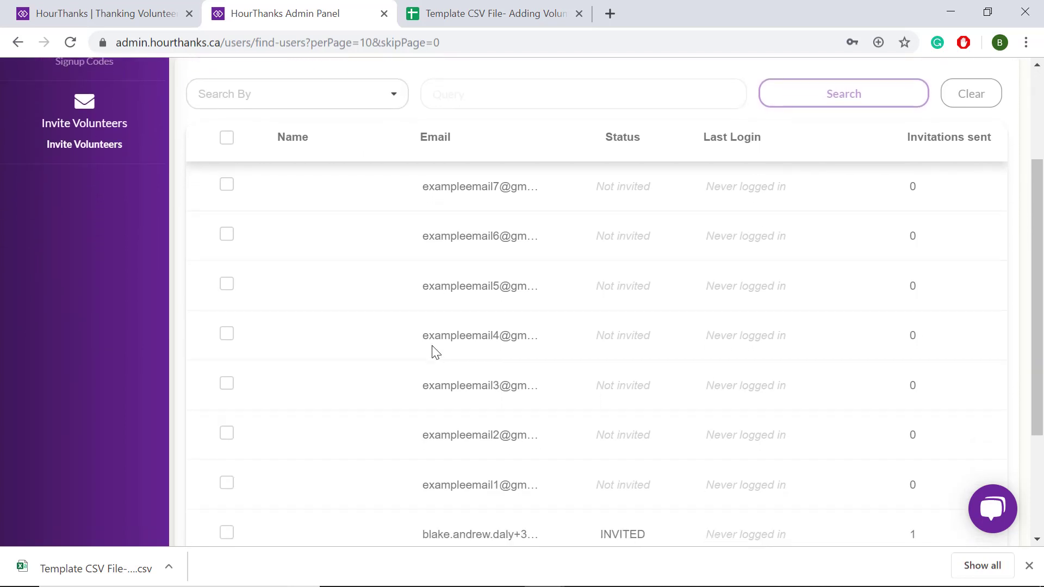
pyautogui.scroll(2, 435, 352)
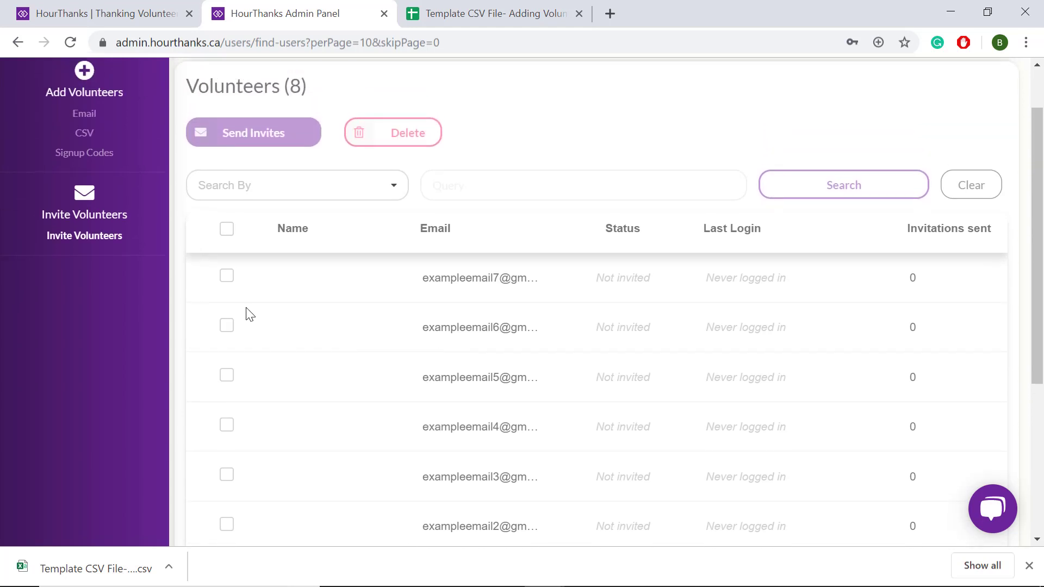
pyautogui.click(227, 279)
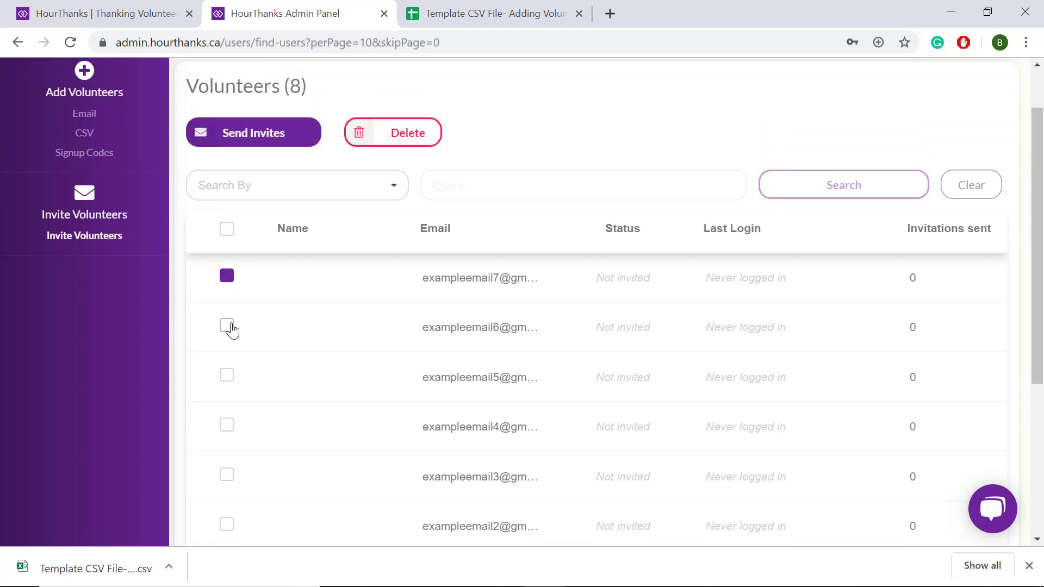
pyautogui.click(229, 327)
pyautogui.click(227, 377)
pyautogui.scroll(-1, 229, 432)
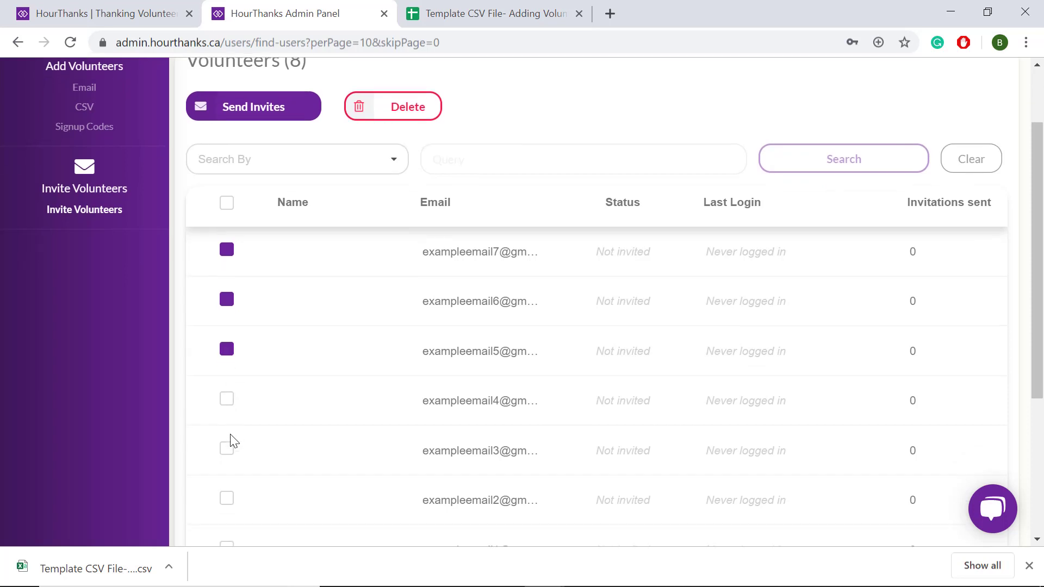
pyautogui.click(227, 205)
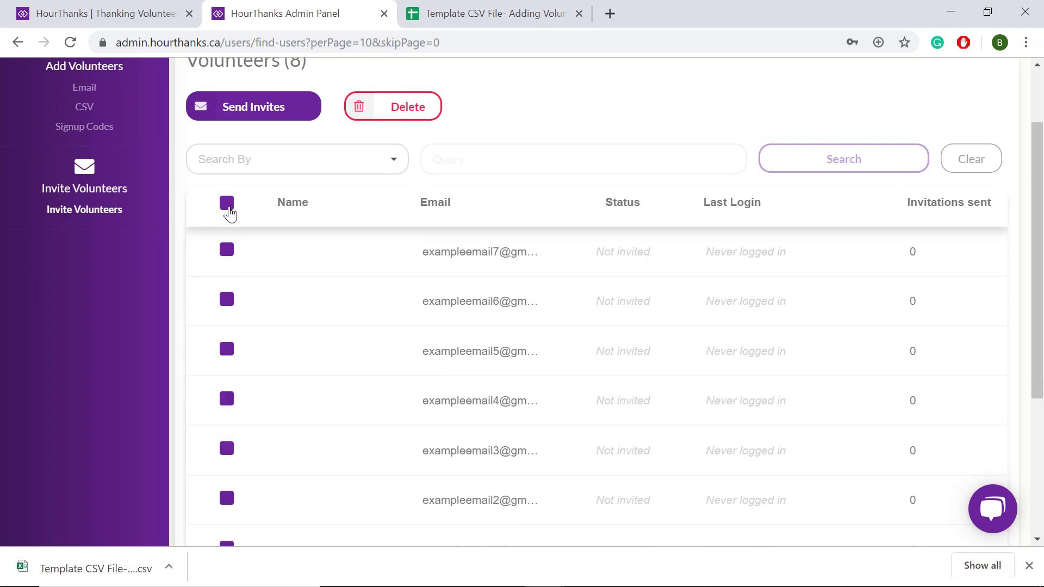
pyautogui.click(228, 212)
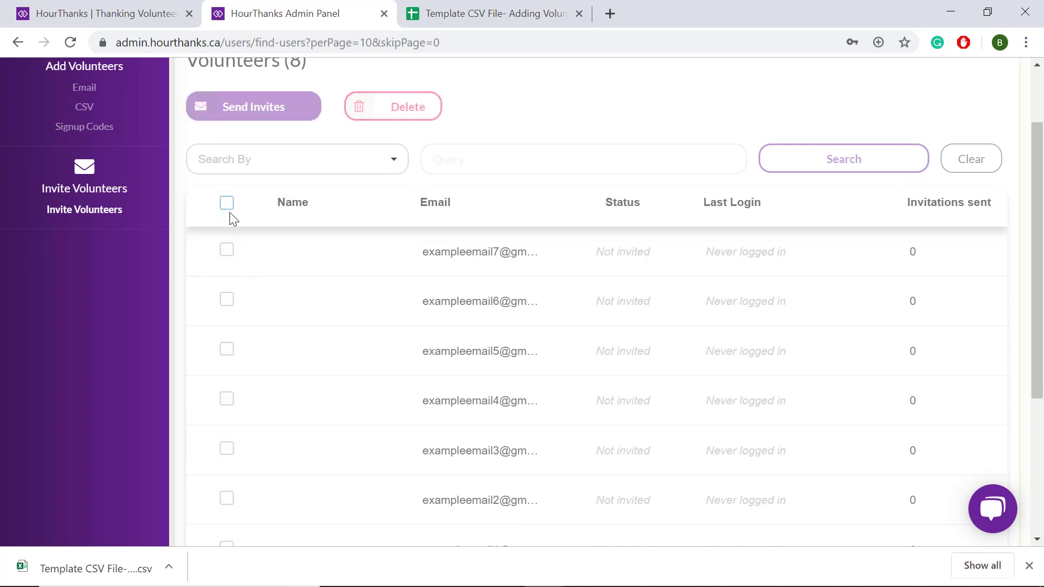
# Reselect the first three volunteers and send them confirmed invitations.
pyautogui.click(227, 252)
pyautogui.click(227, 302)
pyautogui.click(227, 353)
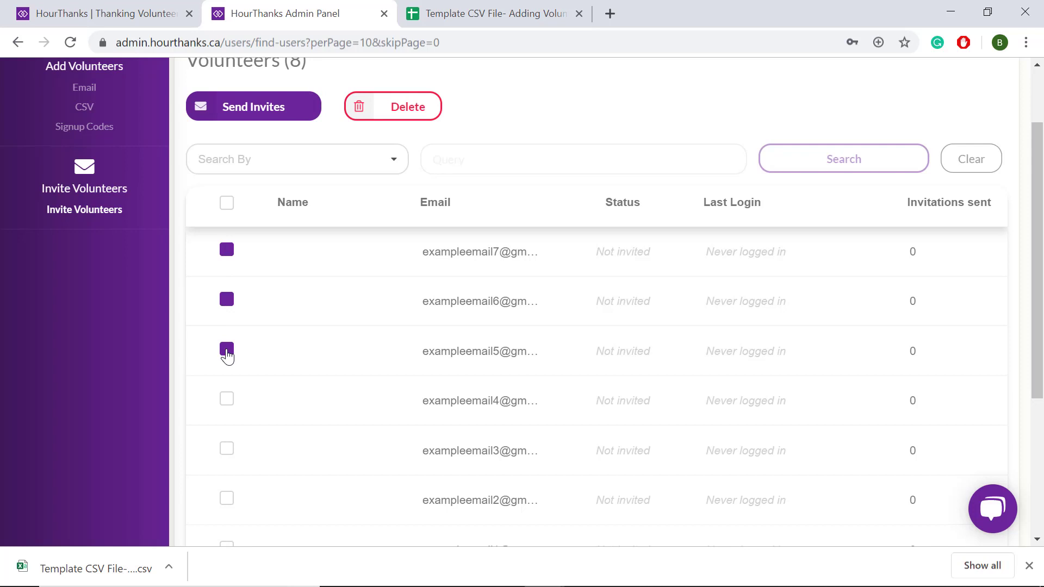
pyautogui.scroll(1, 292, 266)
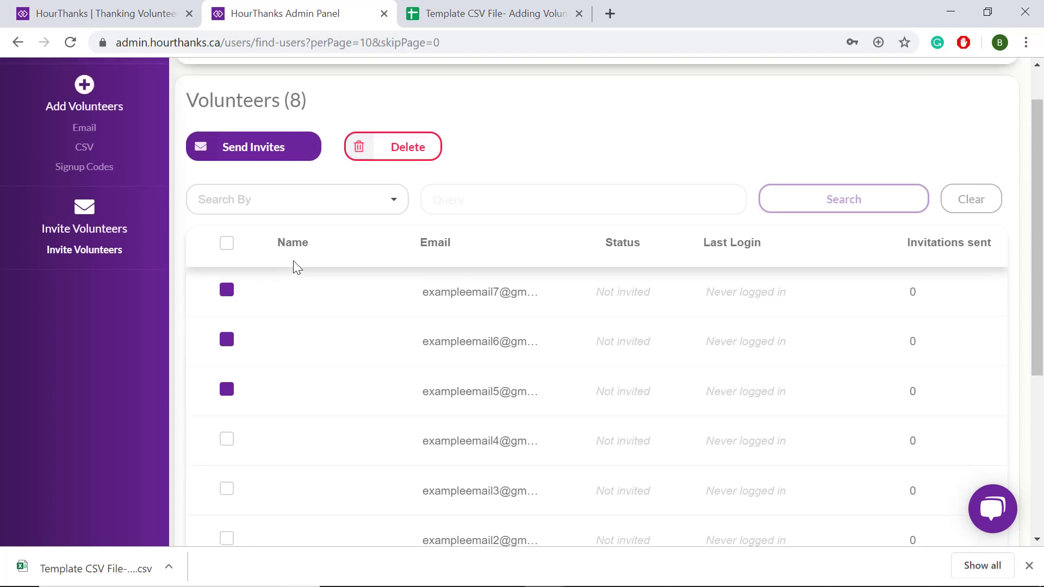
pyautogui.click(291, 155)
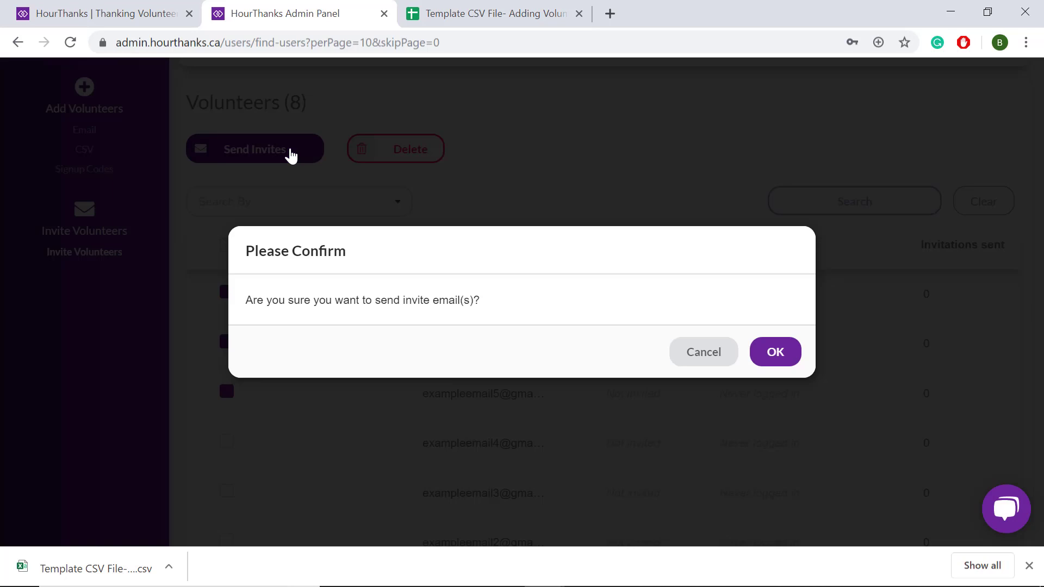
pyautogui.click(774, 353)
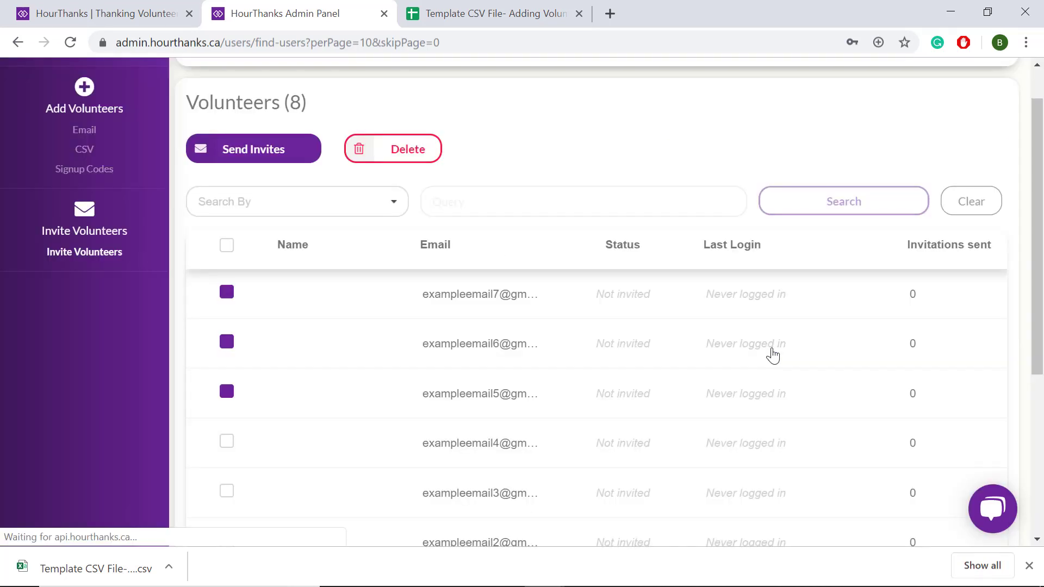
pyautogui.scroll(1, 773, 356)
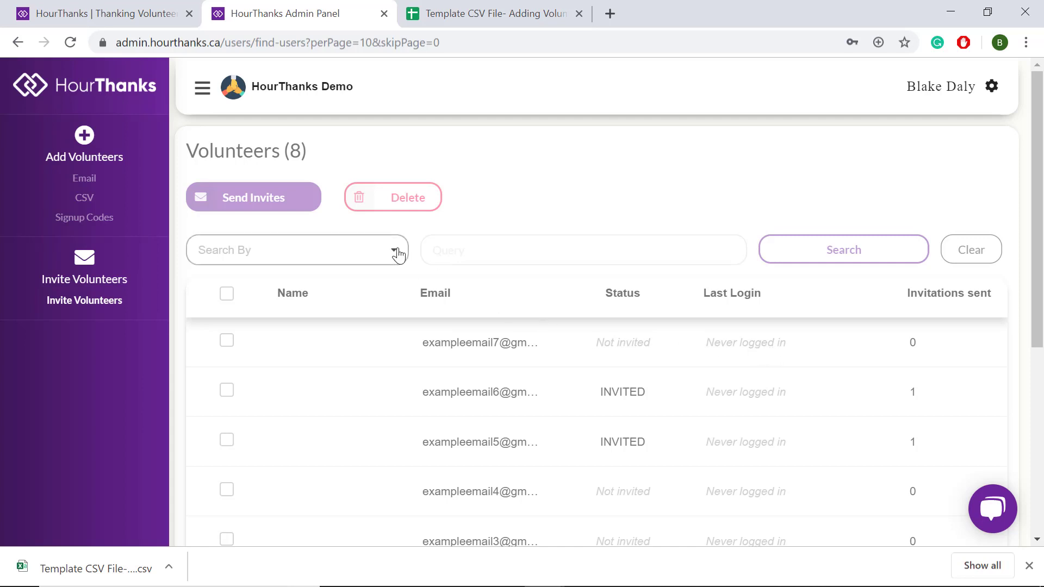
pyautogui.click(89, 226)
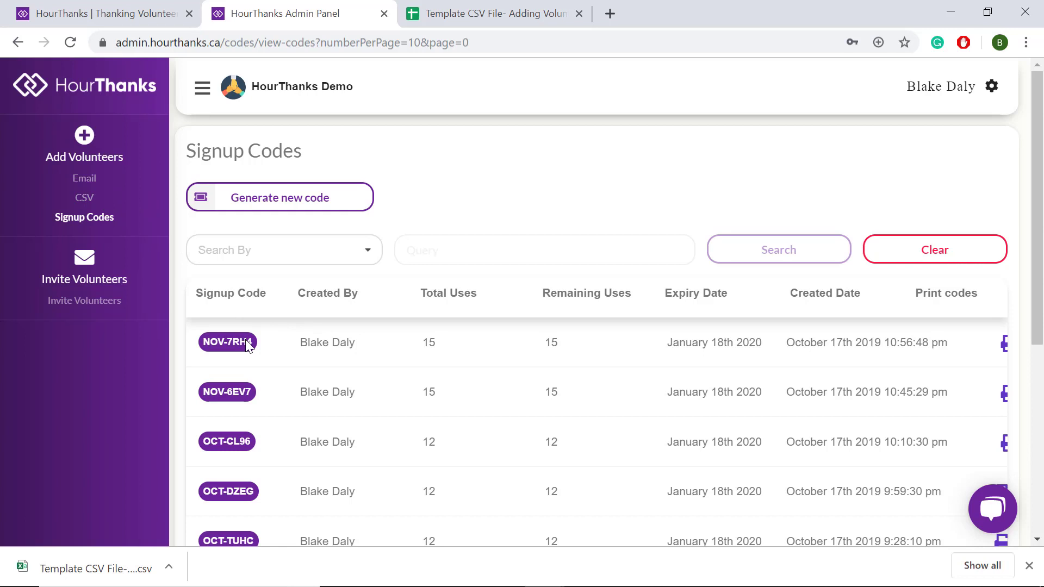
pyautogui.scroll(-4, 246, 341)
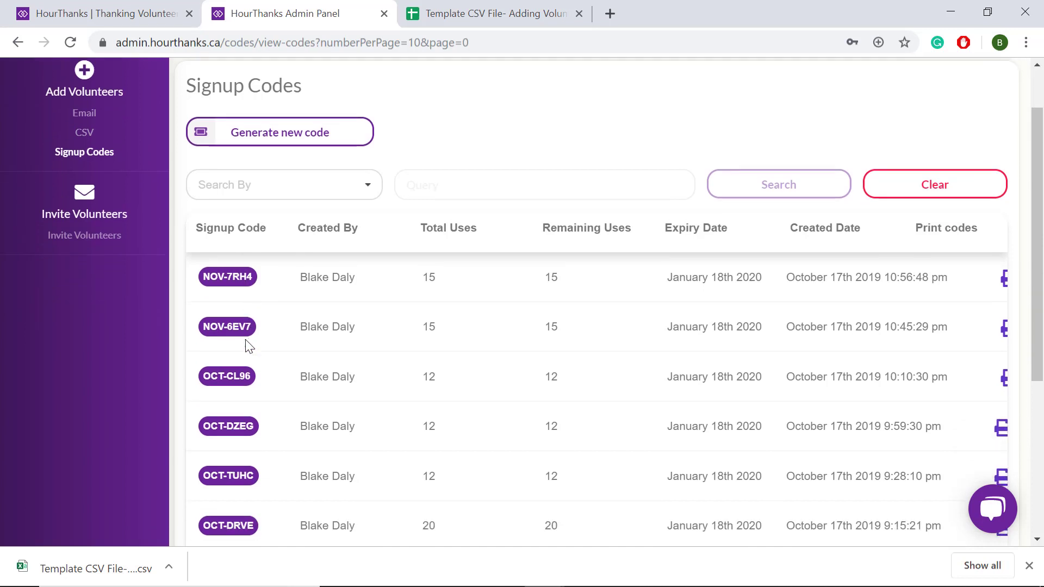
pyautogui.scroll(3, 249, 346)
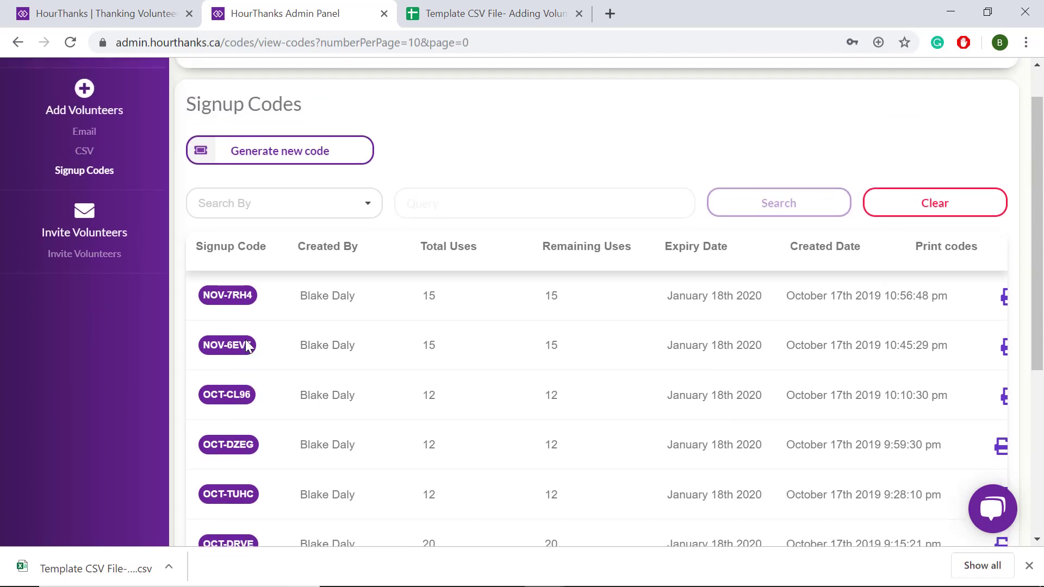
pyautogui.click(358, 161)
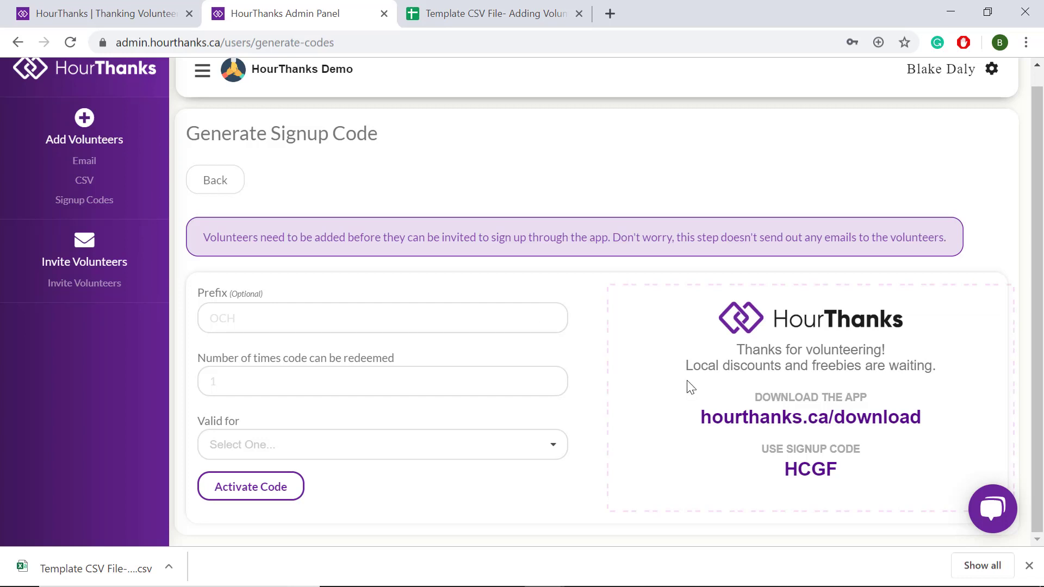
pyautogui.moveTo(781, 466); pyautogui.dragTo(847, 467)
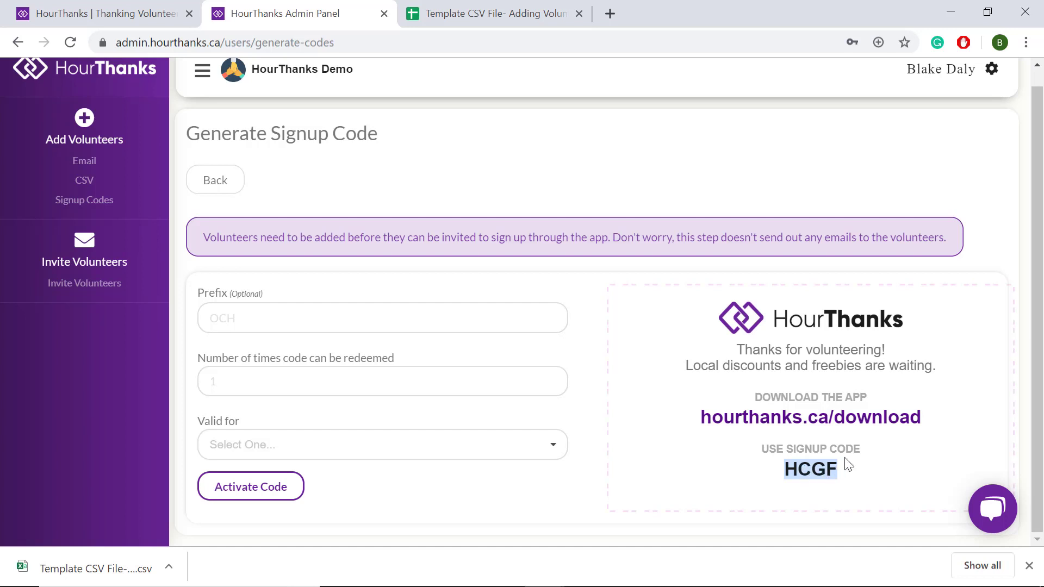
pyautogui.click(314, 320)
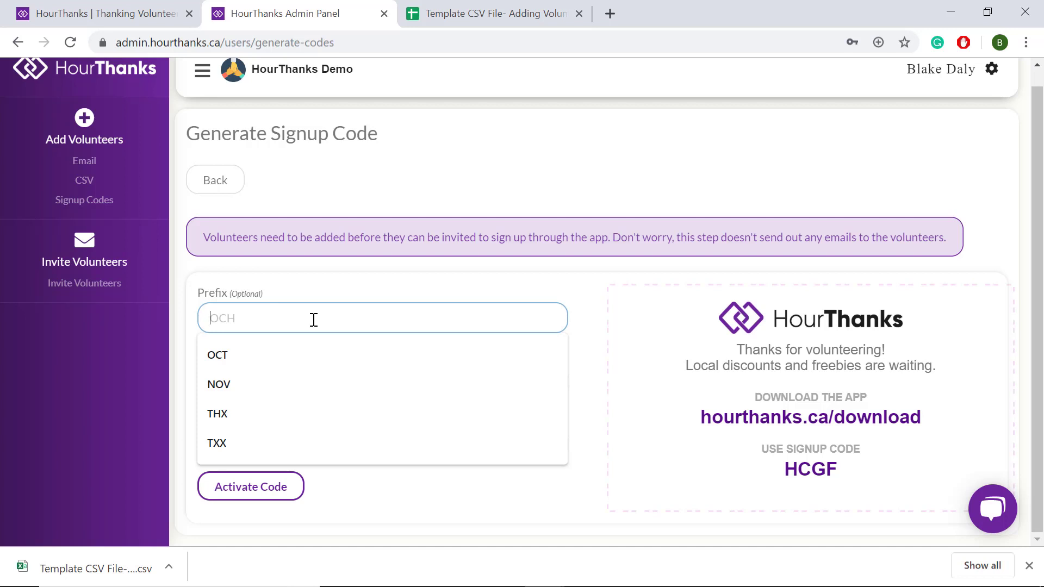
pyautogui.write('HT')
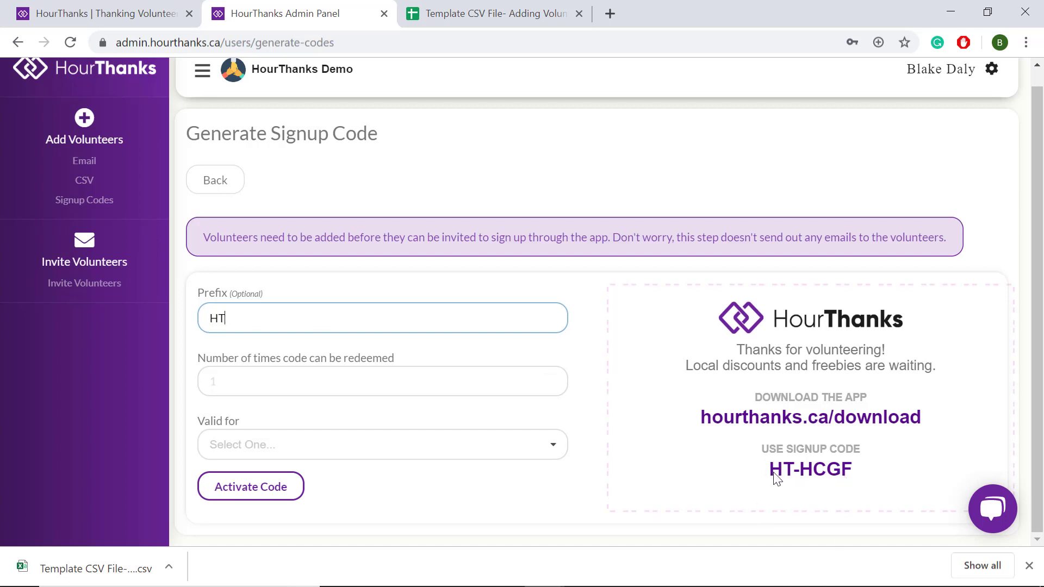
pyautogui.click(408, 379)
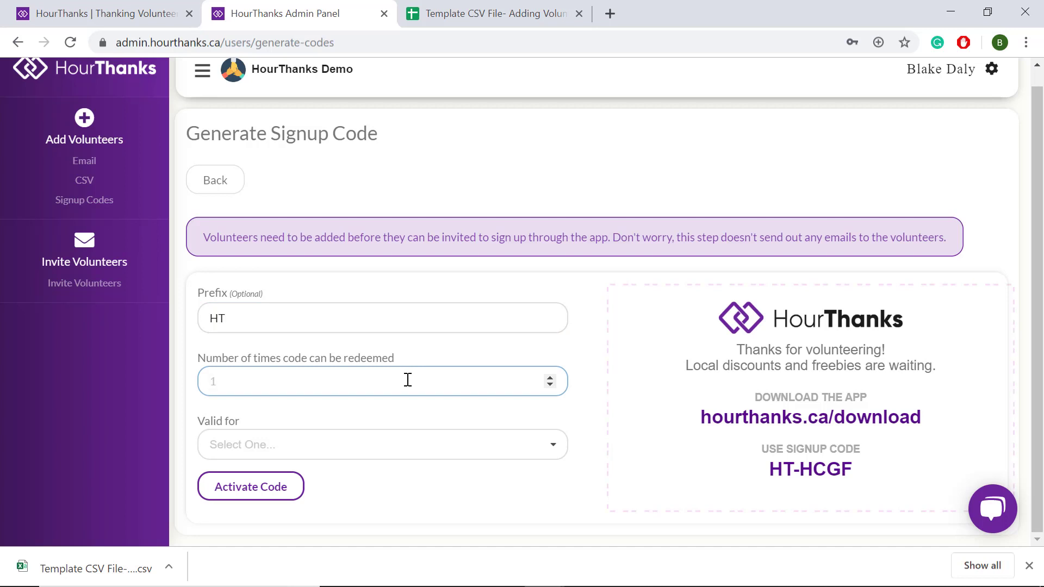
pyautogui.write('20')
pyautogui.click(361, 454)
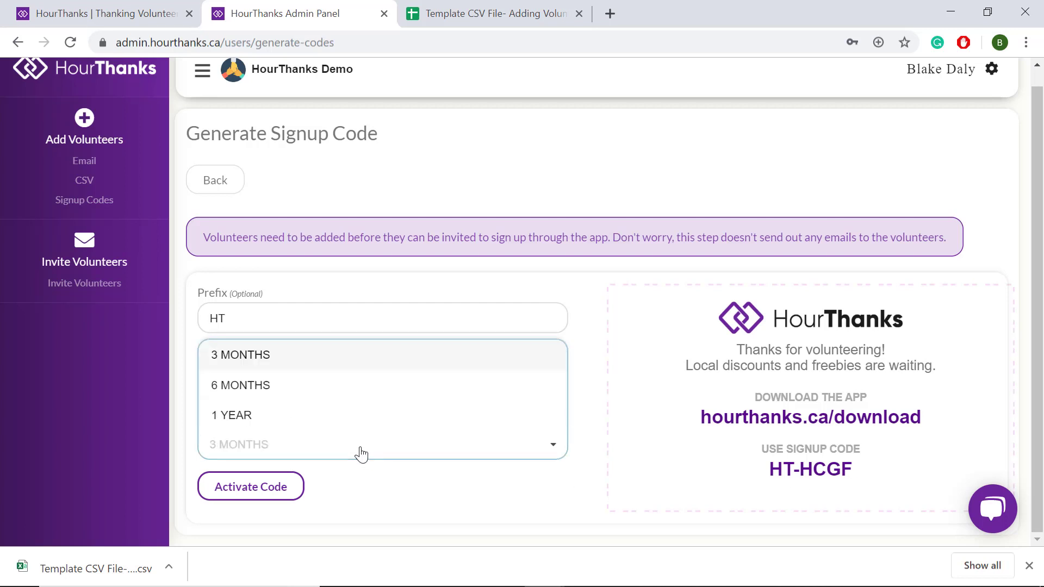
pyautogui.click(303, 355)
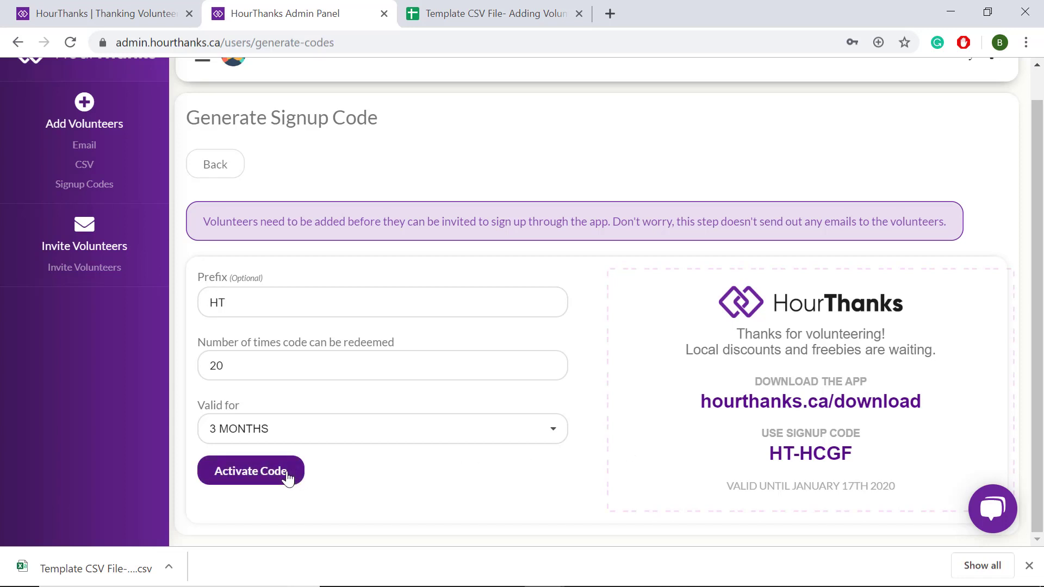
pyautogui.click(251, 471)
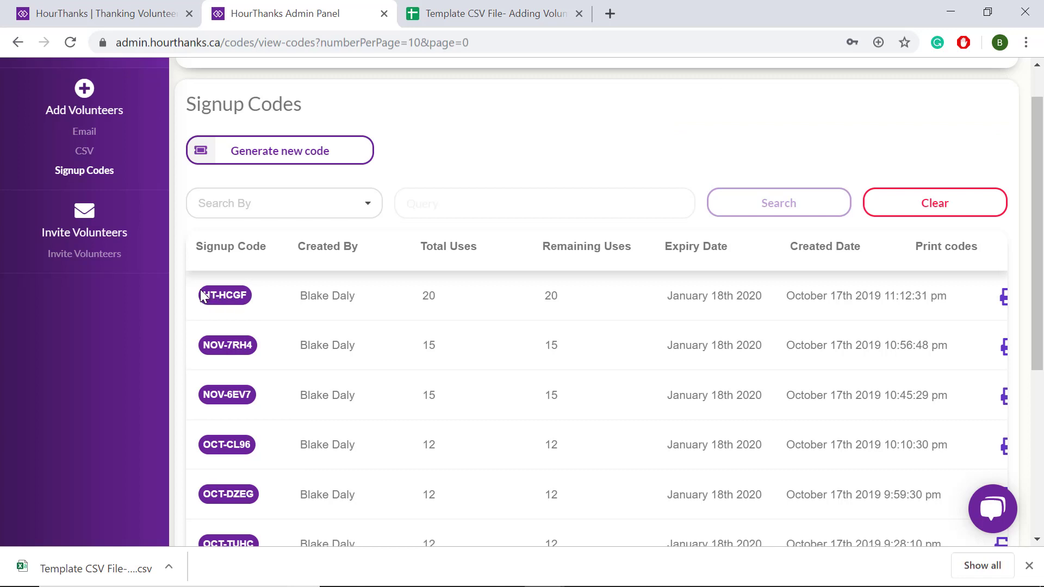
pyautogui.moveTo(202, 296); pyautogui.dragTo(265, 305)
pyautogui.hscroll(1, 440, 311)
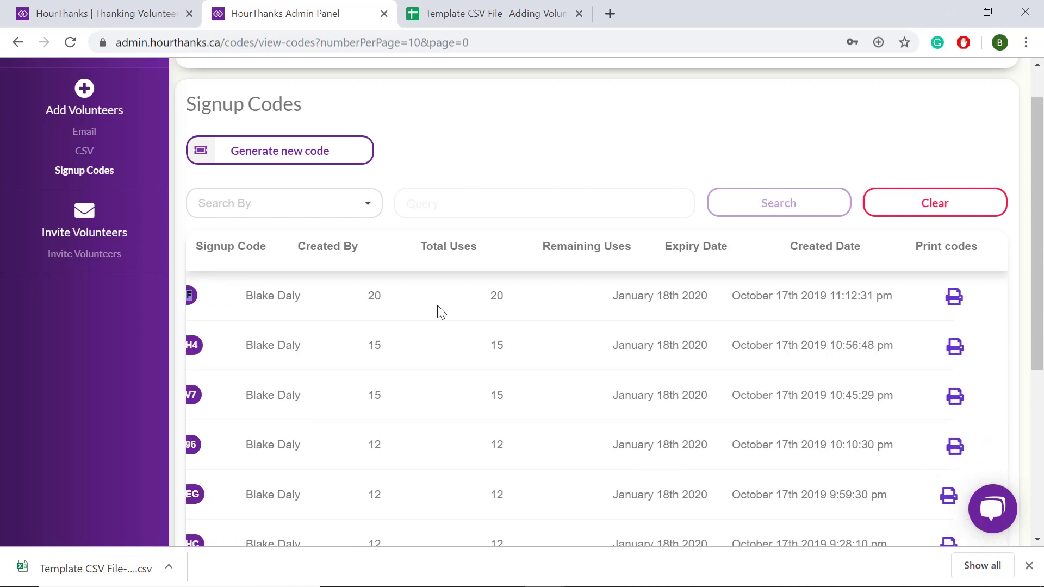
pyautogui.hscroll(-1, 438, 309)
pyautogui.hscroll(1, 437, 309)
pyautogui.click(955, 299)
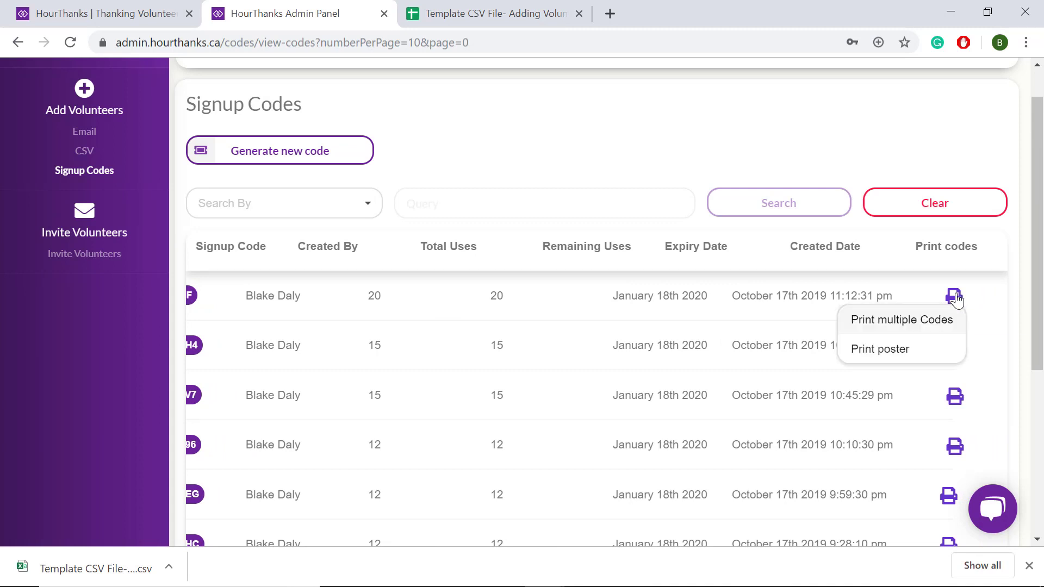
pyautogui.click(938, 324)
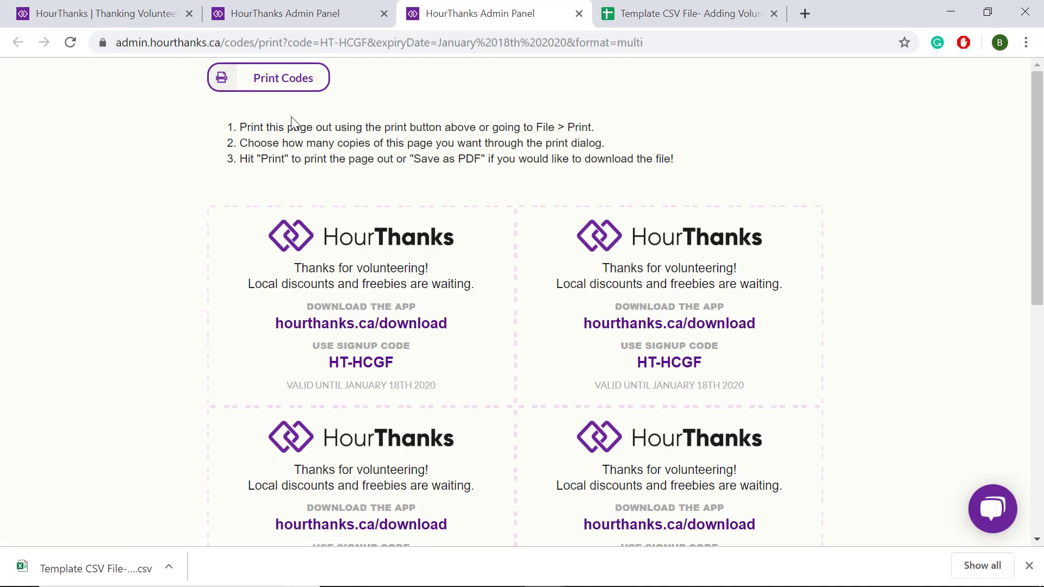
pyautogui.click(282, 89)
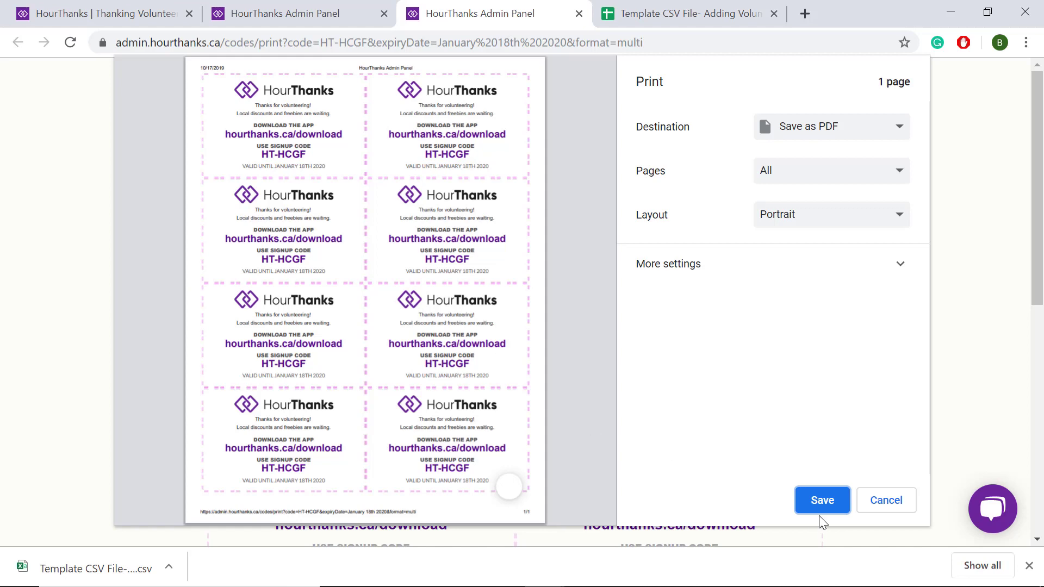
pyautogui.click(888, 501)
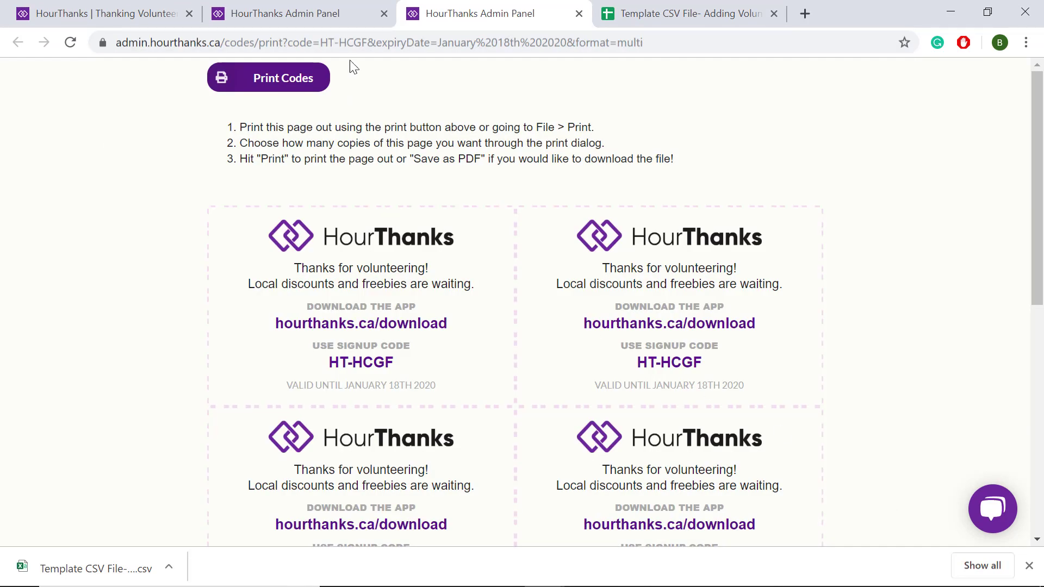
pyautogui.click(339, 18)
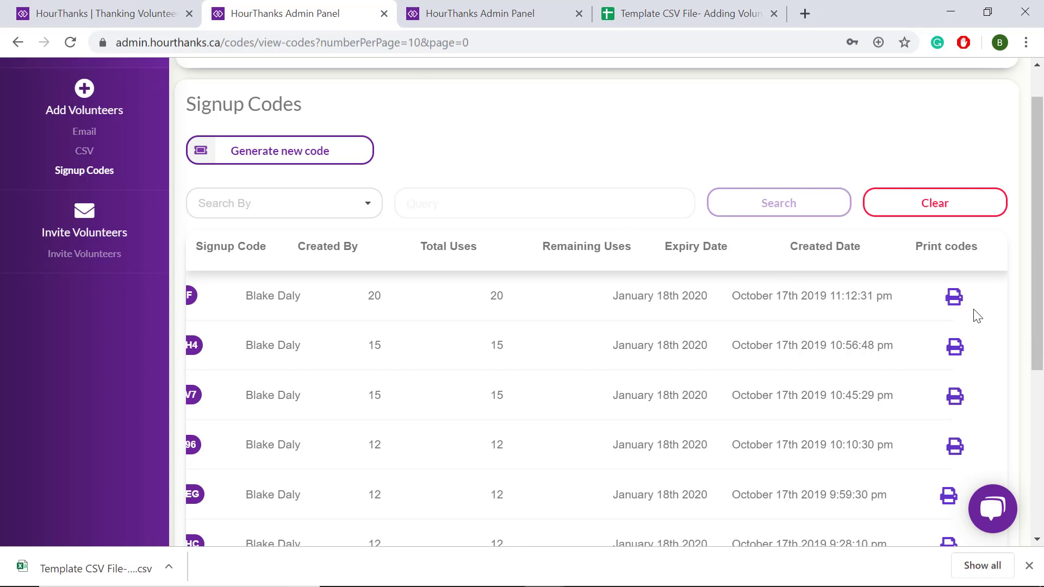
pyautogui.click(953, 298)
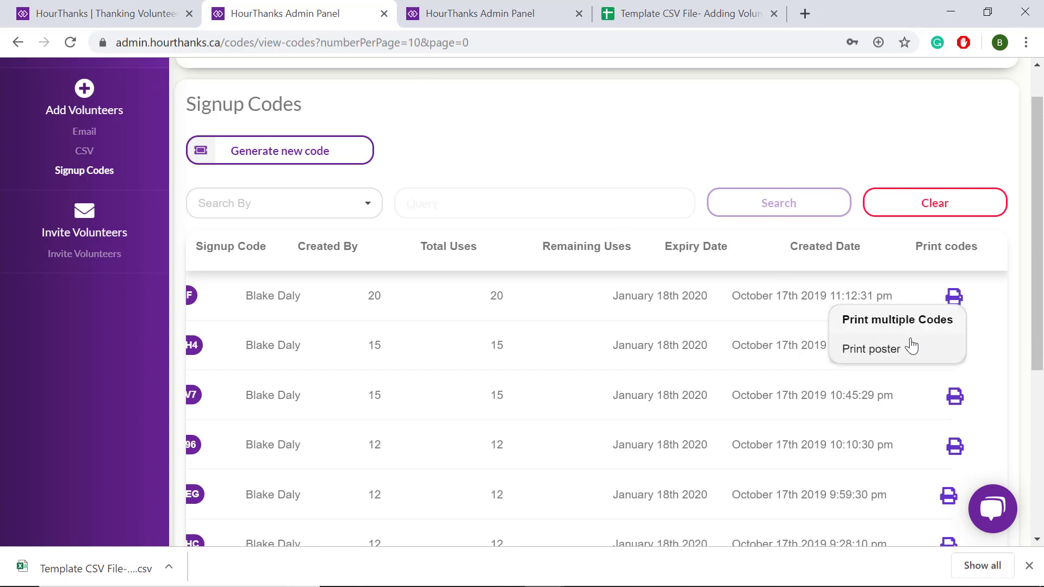
pyautogui.click(914, 347)
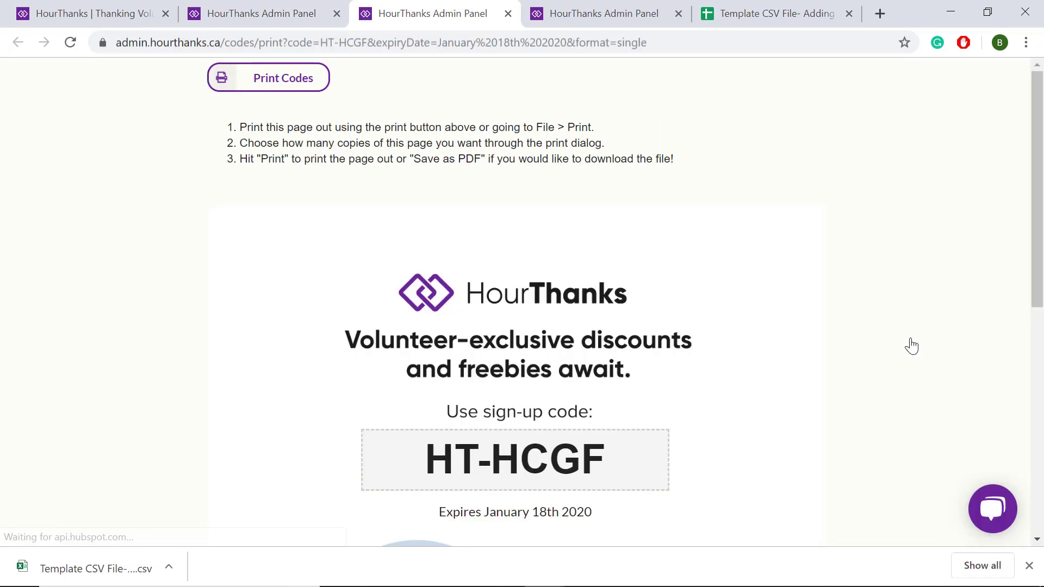
pyautogui.click(283, 81)
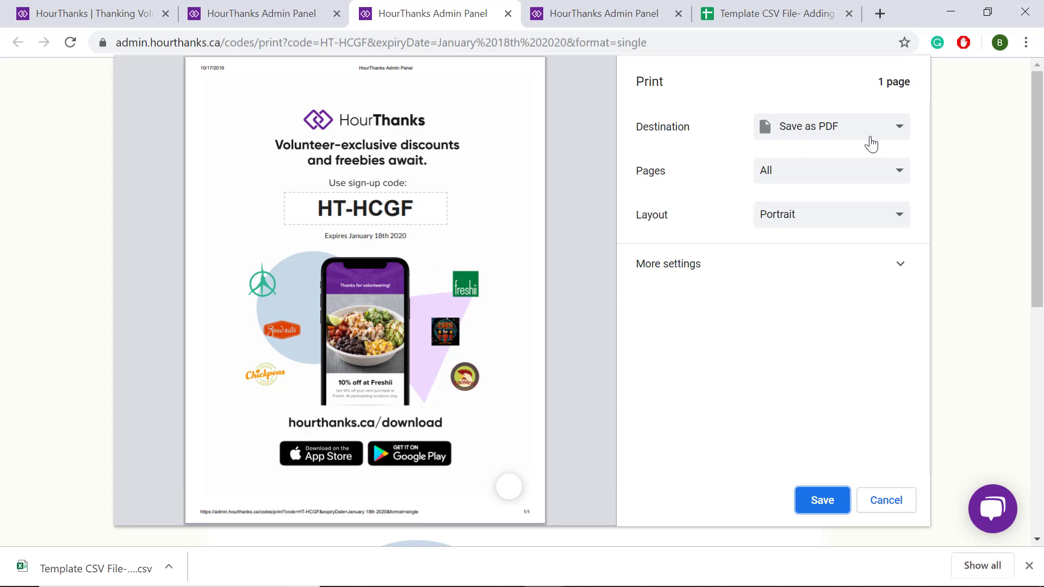
pyautogui.click(894, 131)
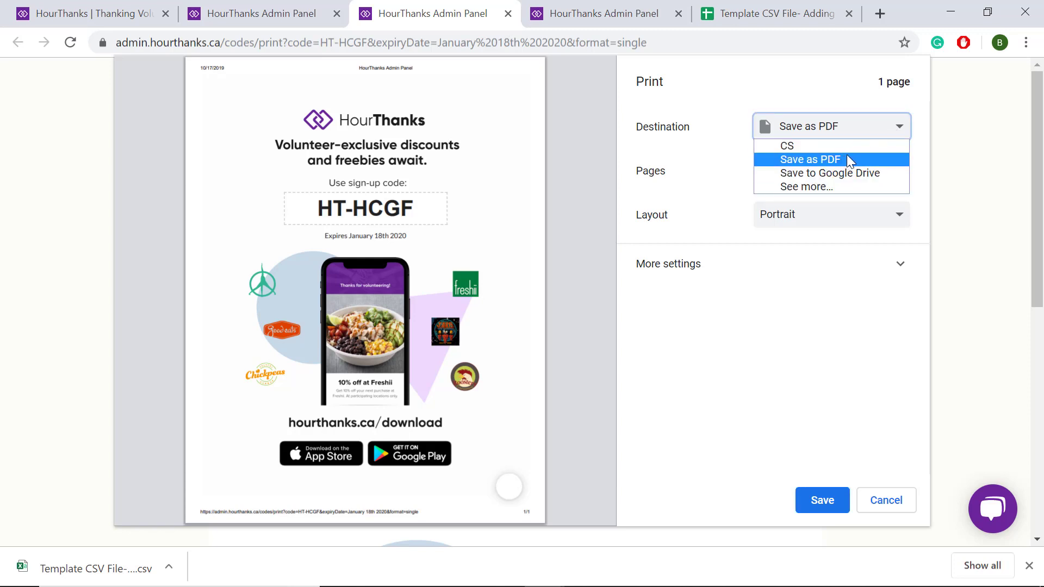
pyautogui.press('Down')
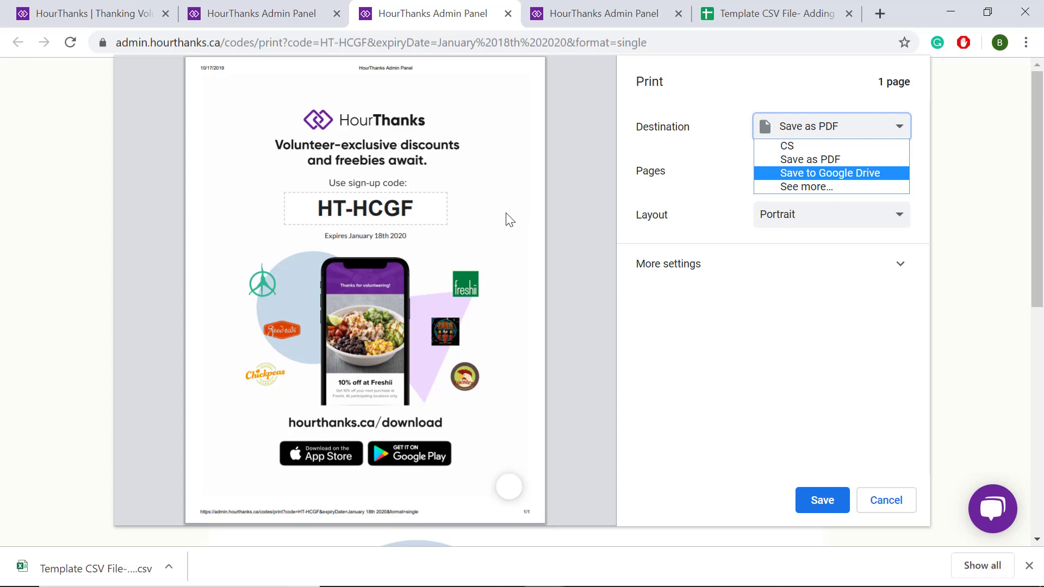
pyautogui.moveTo(316, 210); pyautogui.dragTo(281, 208)
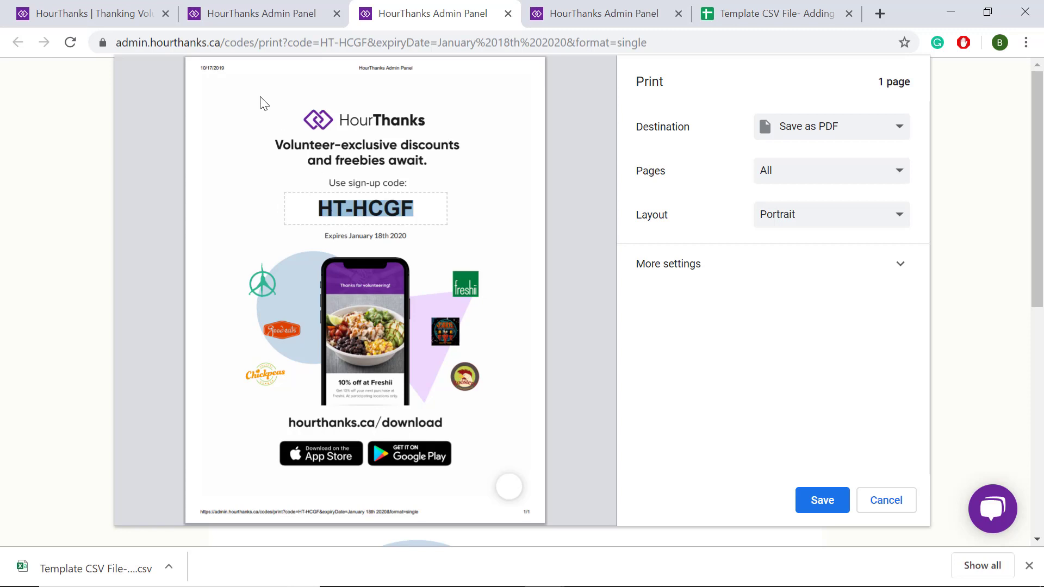
pyautogui.click(272, 16)
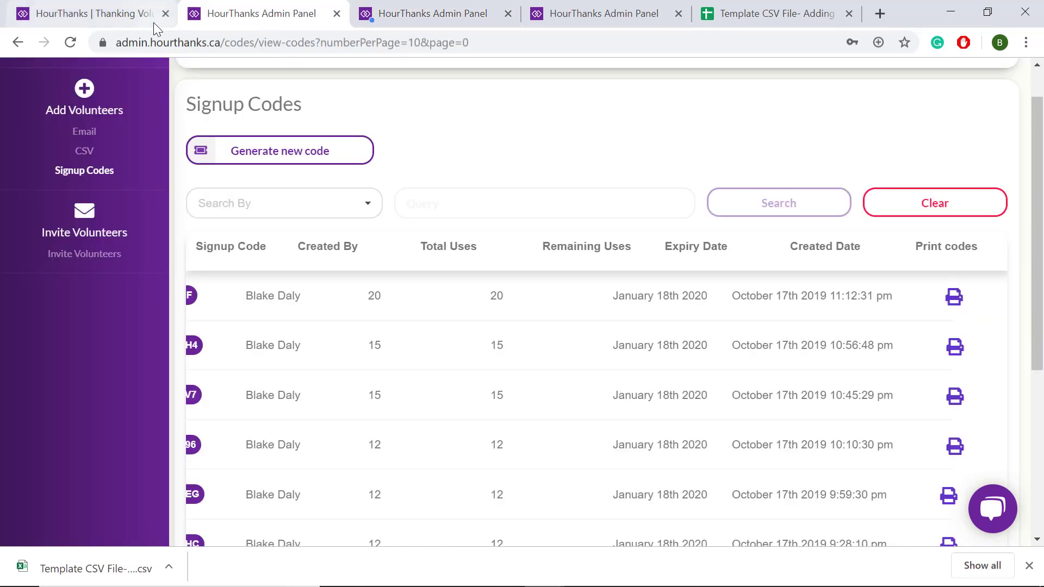
pyautogui.click(70, 43)
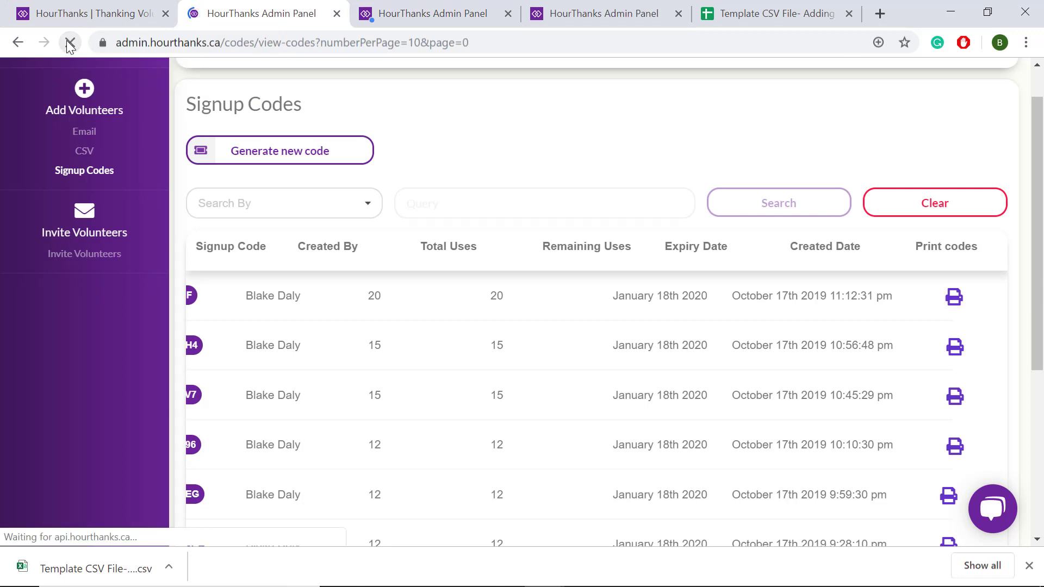
pyautogui.click(427, 18)
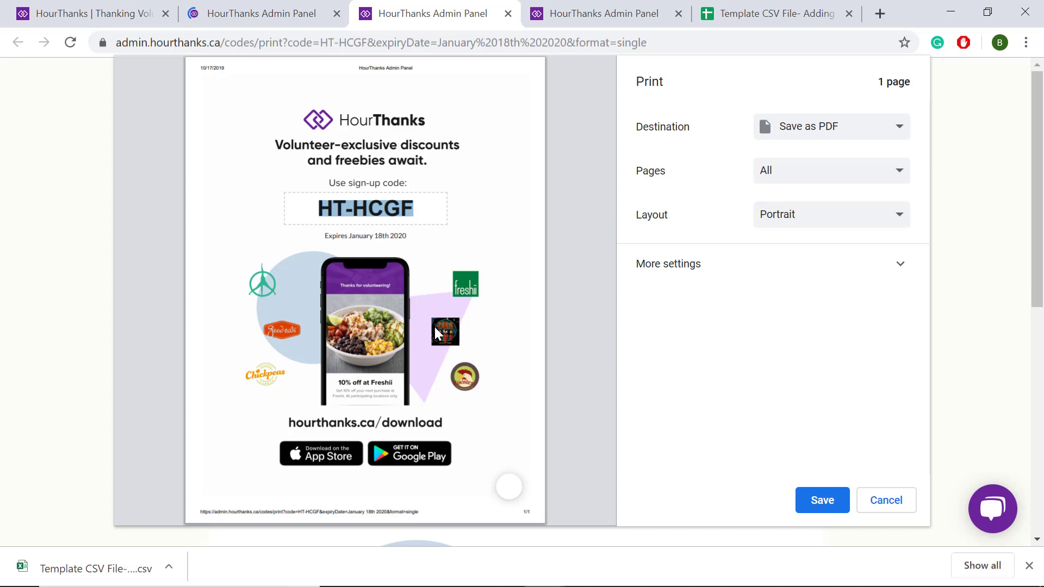
pyautogui.click(420, 207)
pyautogui.moveTo(420, 206); pyautogui.dragTo(287, 215)
pyautogui.click(508, 14)
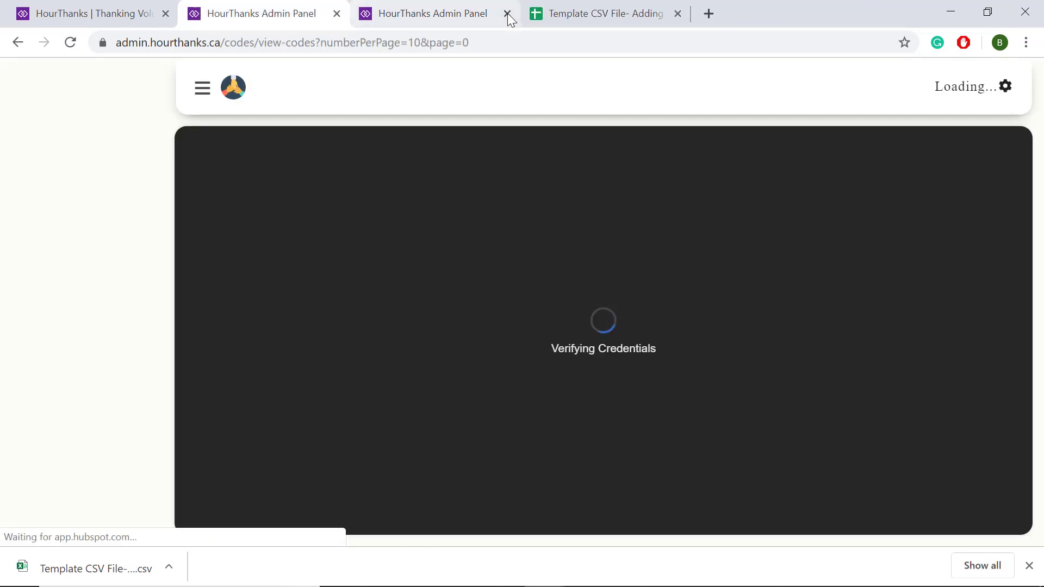
pyautogui.click(509, 14)
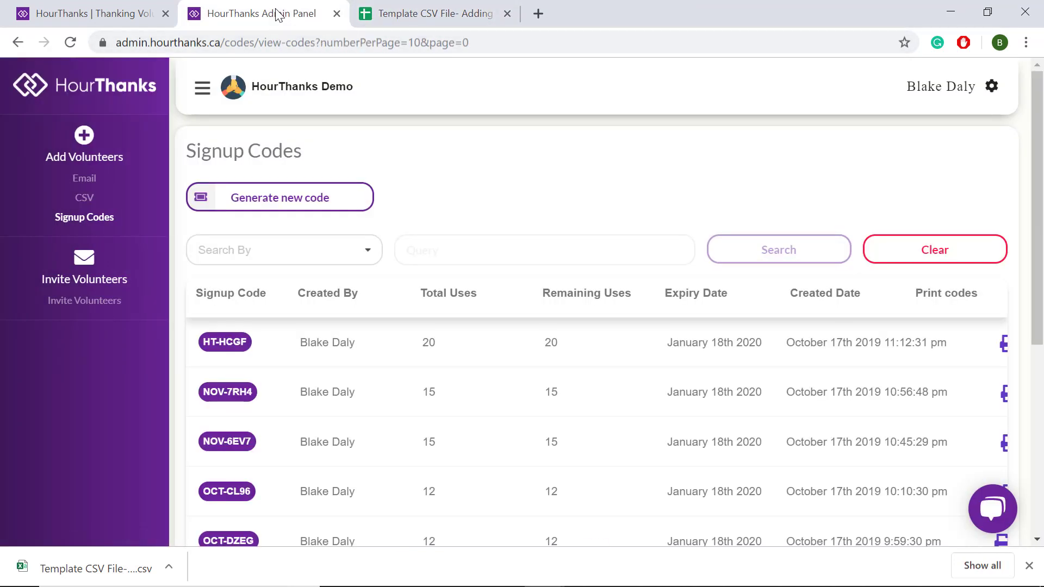
# Go to Invite Volunteers to show the Volunteers (8) list with each invitation status.
pyautogui.scroll(-1, 354, 266)
pyautogui.scroll(-1, 354, 268)
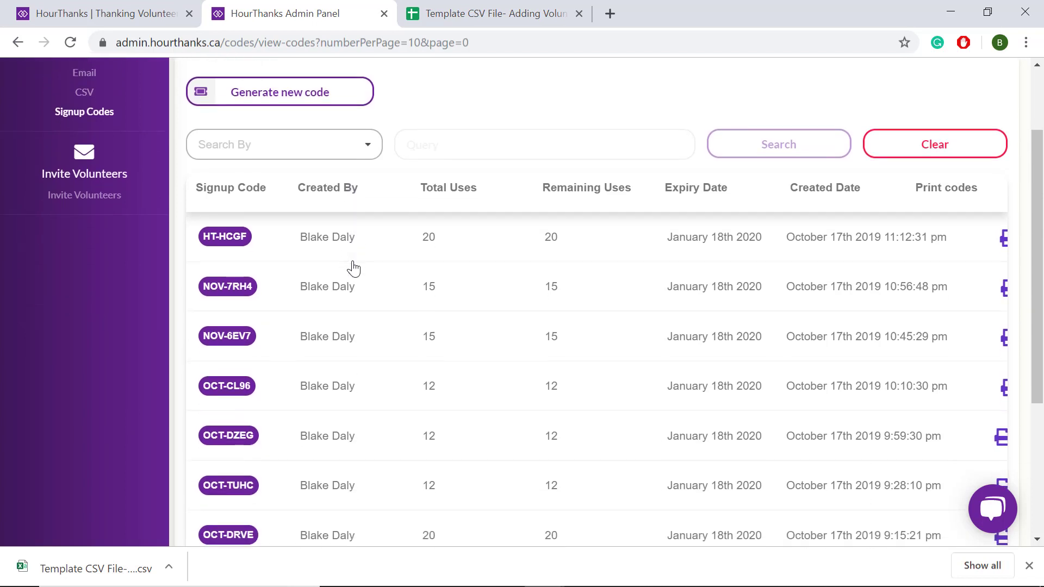
pyautogui.scroll(2, 352, 268)
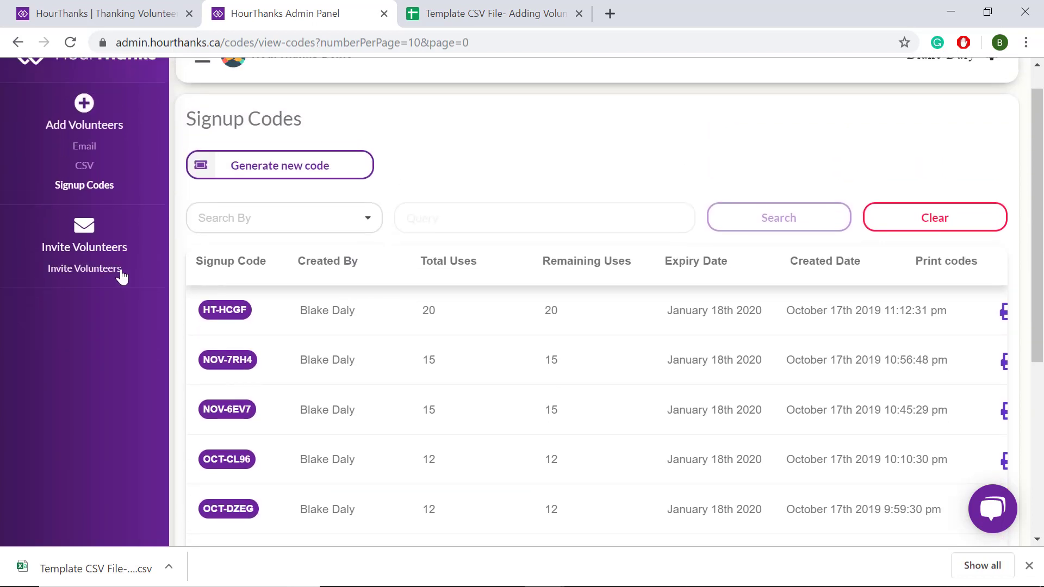
pyautogui.click(117, 272)
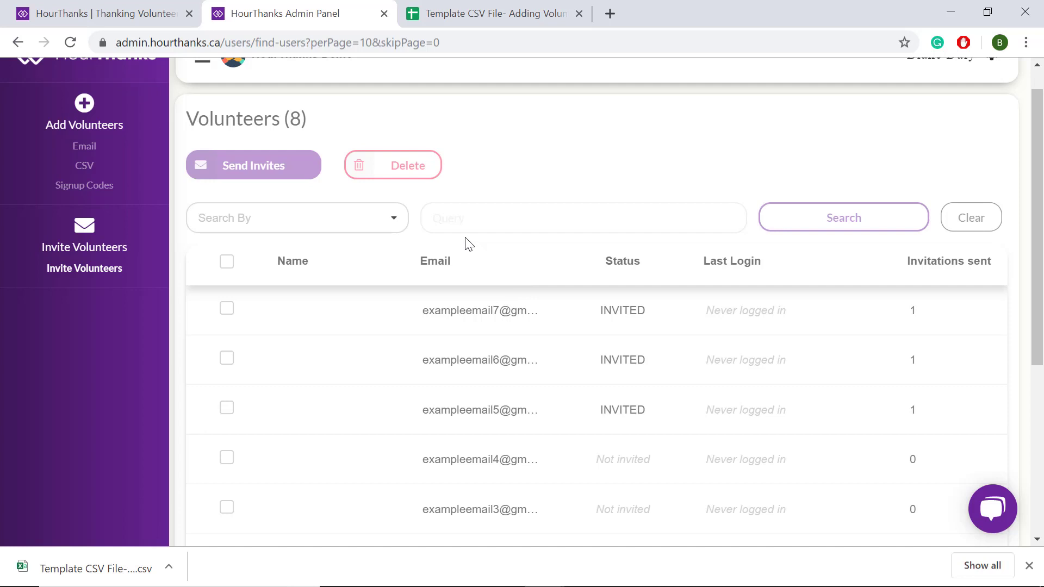
# Search volunteers by status INVITED, which finds 4 invited volunteers.
pyautogui.click(399, 224)
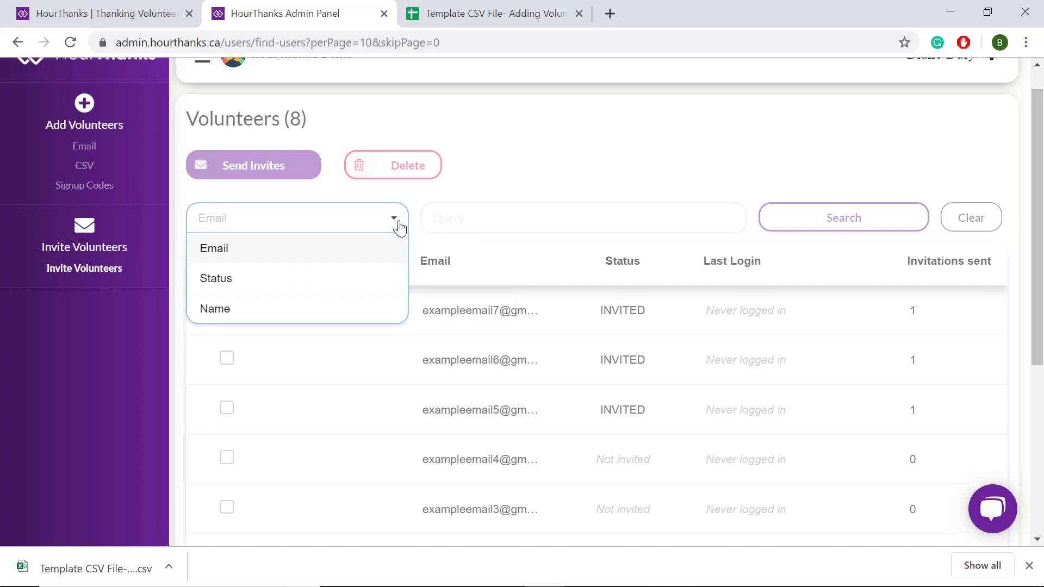
pyautogui.click(356, 277)
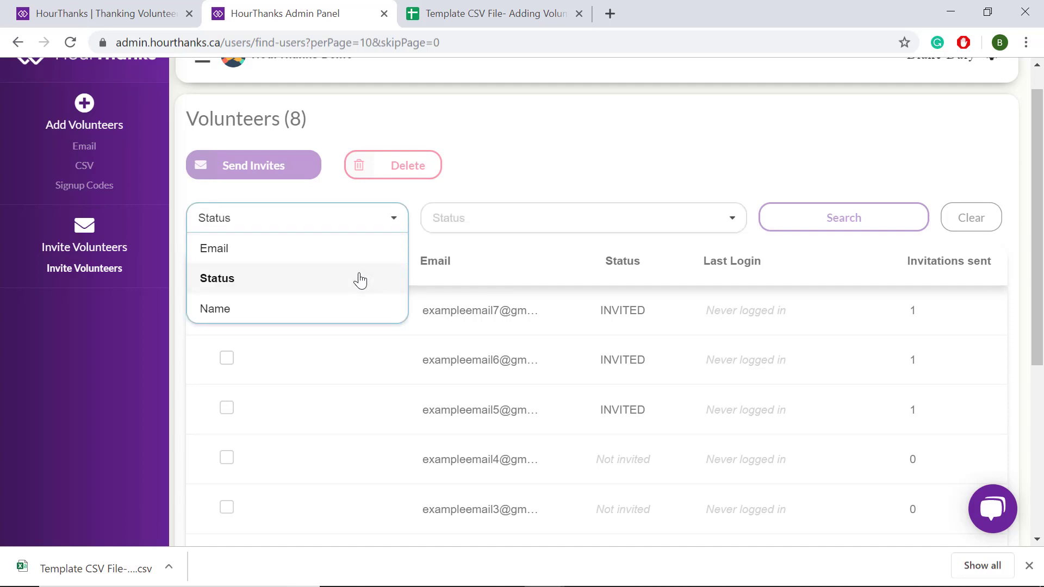
pyautogui.click(617, 227)
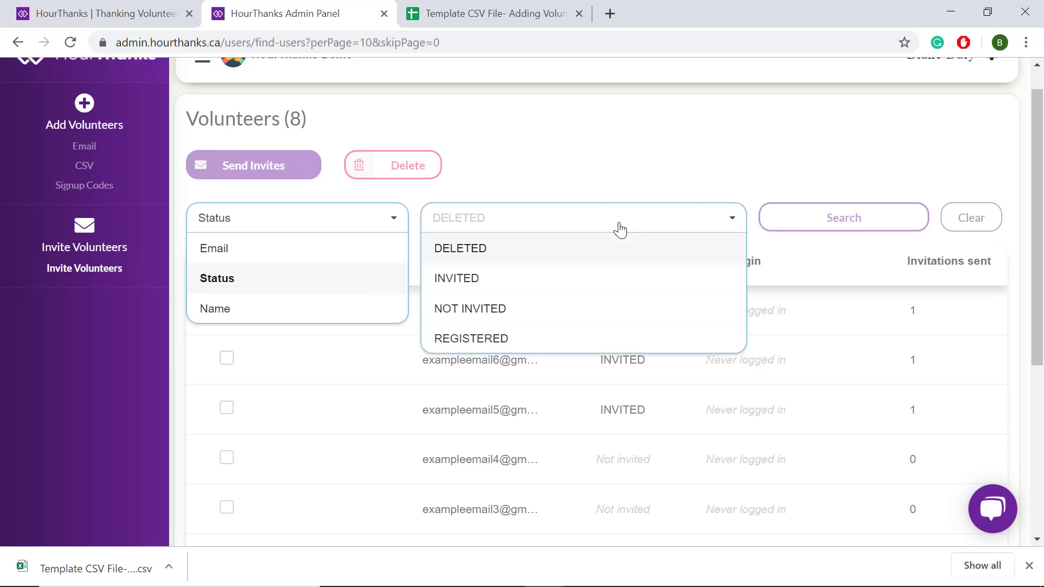
pyautogui.click(538, 283)
pyautogui.click(805, 227)
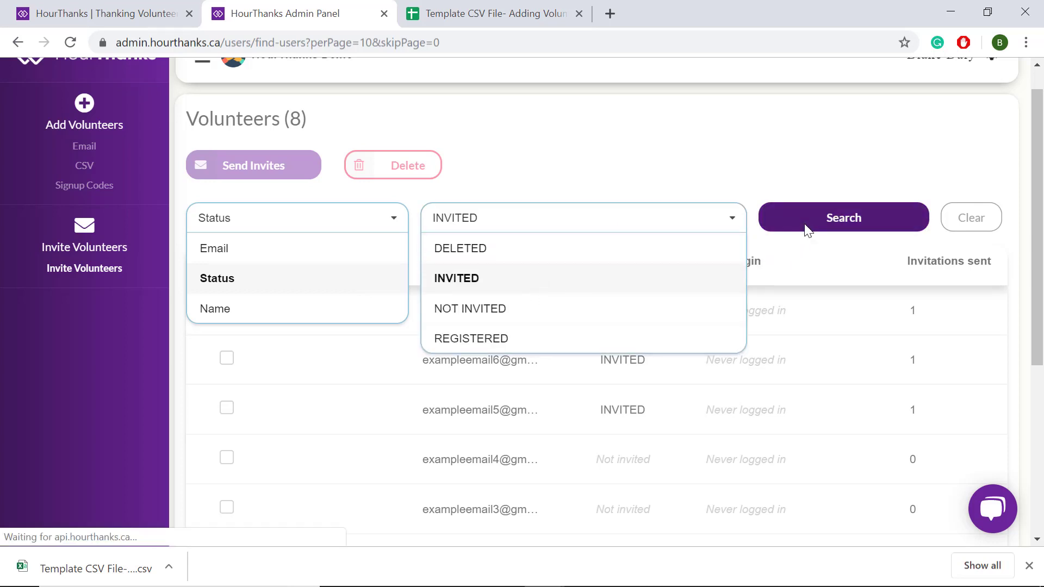
pyautogui.scroll(-1, 632, 439)
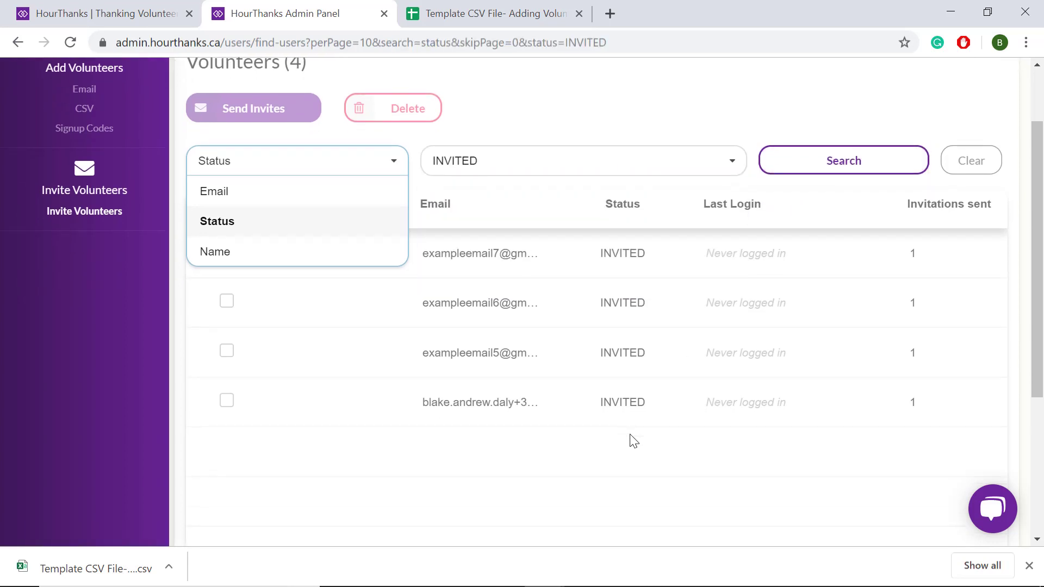
pyautogui.scroll(1, 632, 439)
# Change the status filter to REGISTERED and search, which finds no volunteers.
pyautogui.click(715, 198)
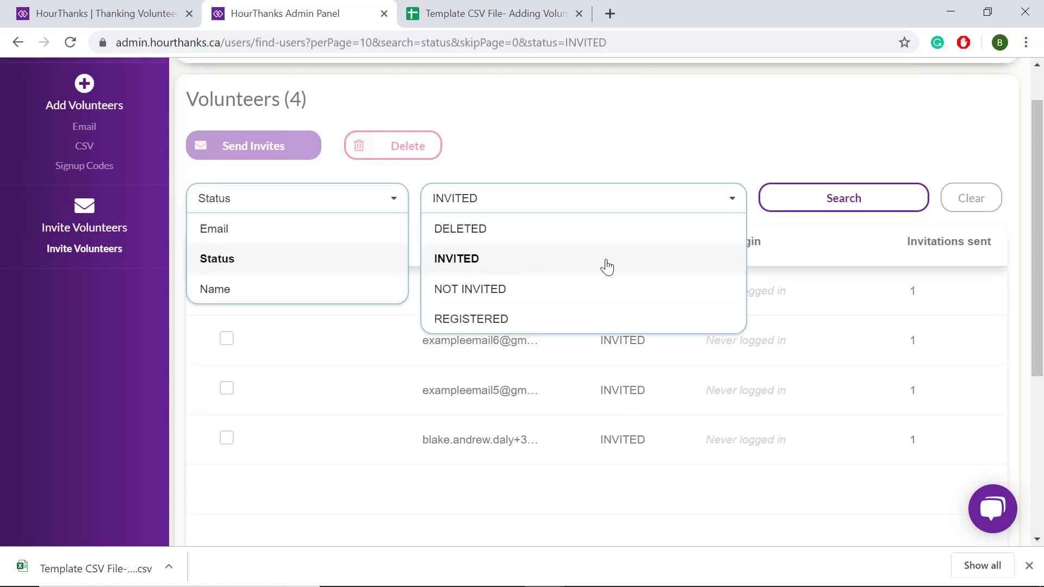
pyautogui.click(536, 321)
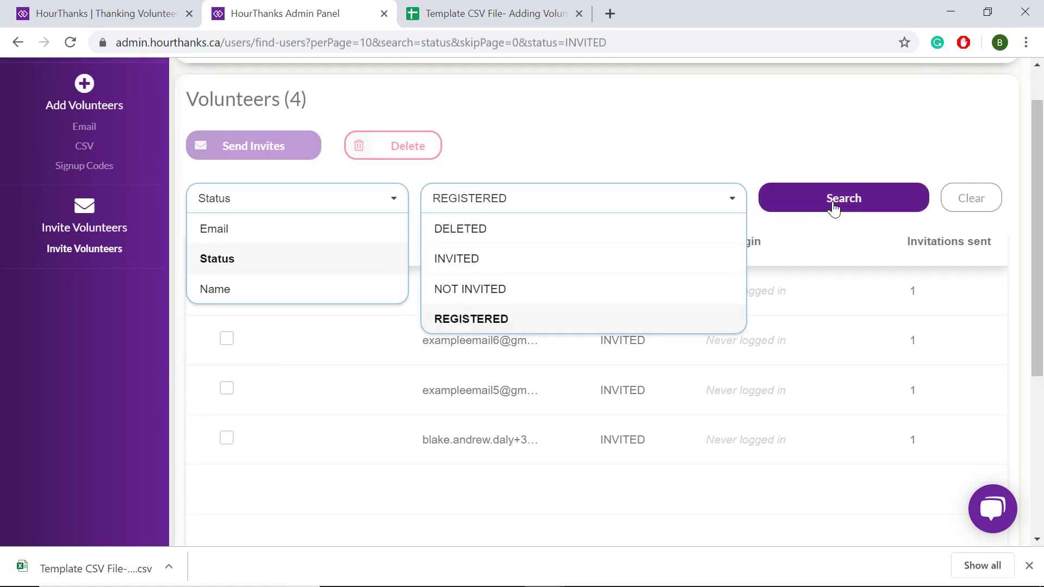
pyautogui.click(833, 206)
pyautogui.scroll(-2, 601, 411)
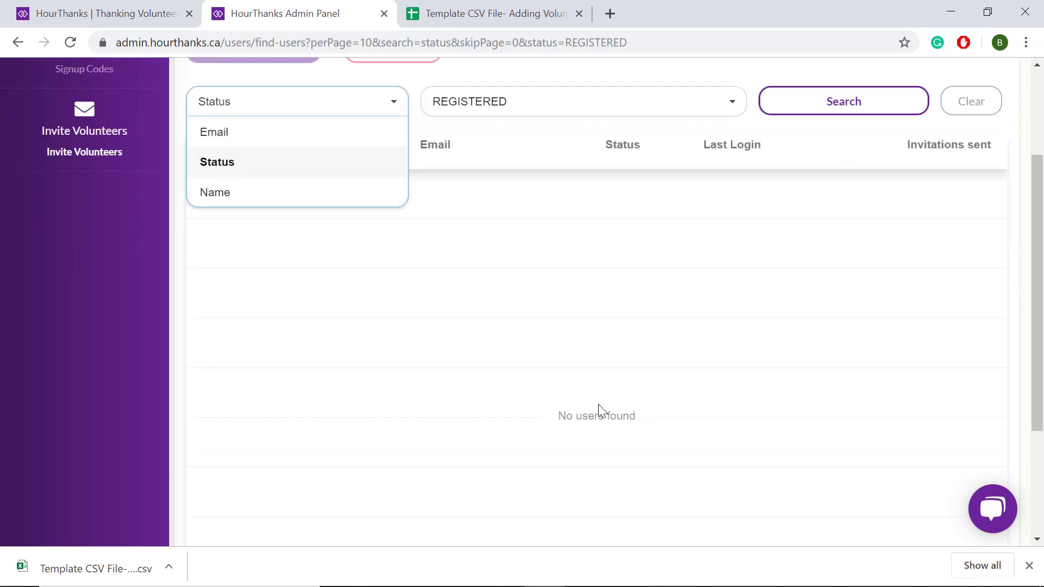
pyautogui.scroll(1, 598, 411)
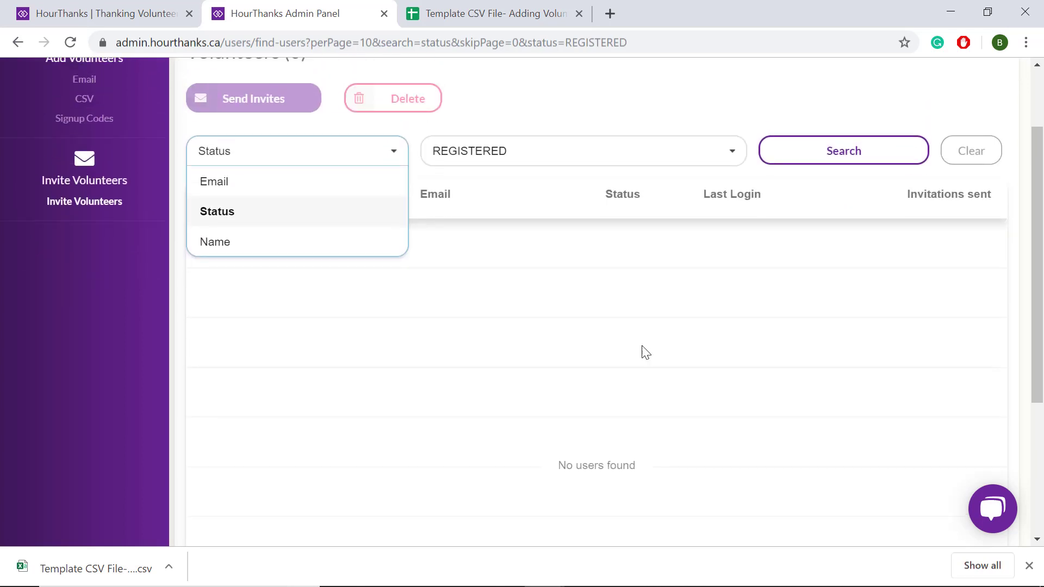
# Clear the status filter so all volunteers are listed again.
pyautogui.click(733, 162)
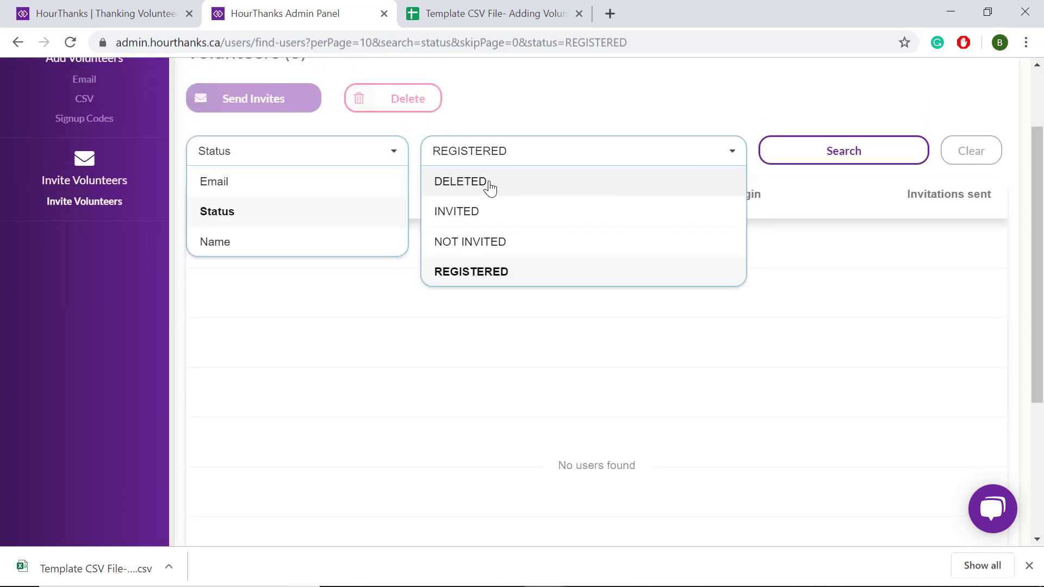
pyautogui.click(970, 160)
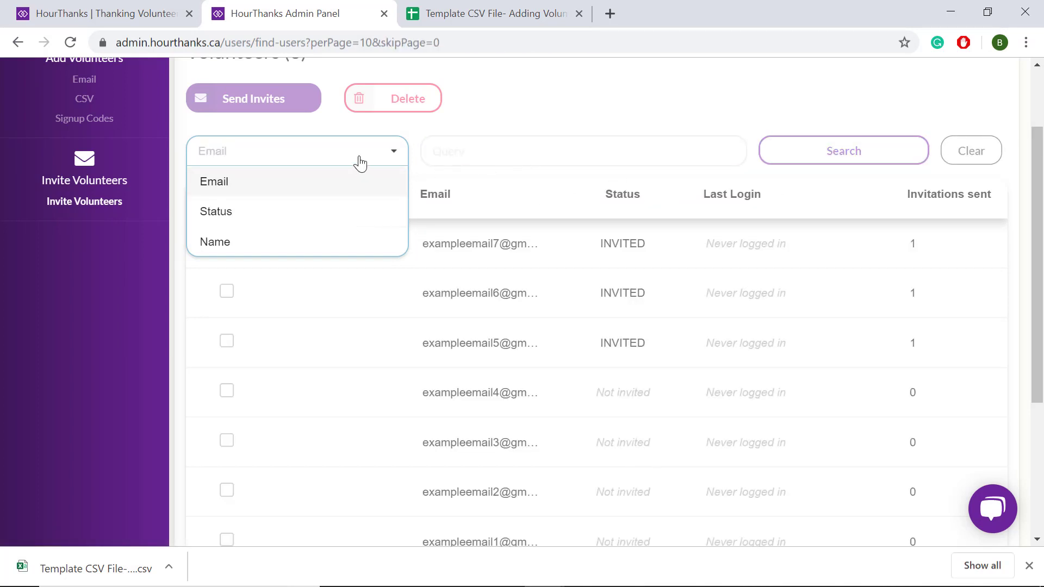
pyautogui.click(387, 161)
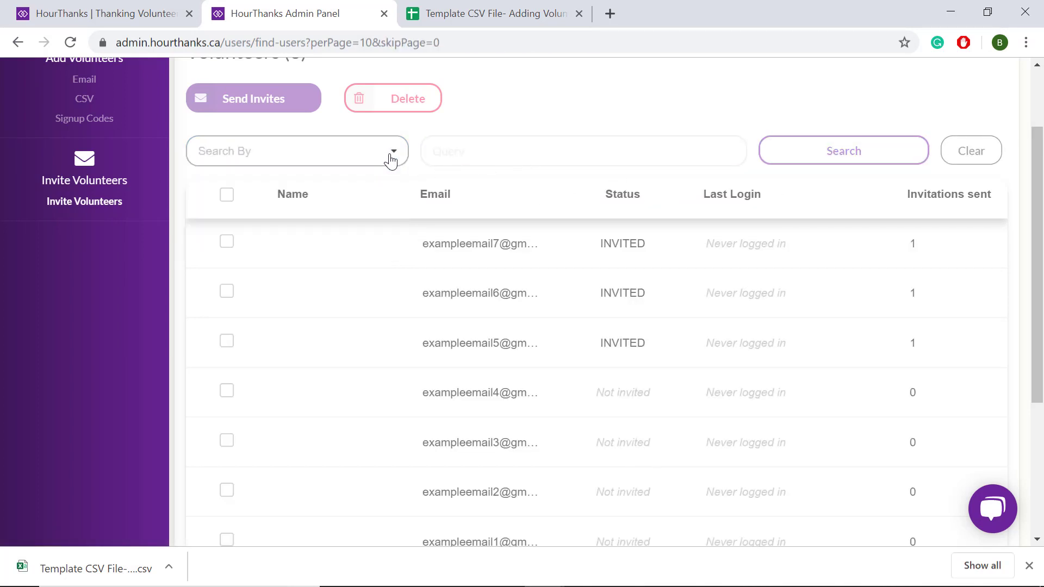
# Tick the checkbox of the top volunteer in the Volunteers (8) list.
pyautogui.scroll(-1, 401, 347)
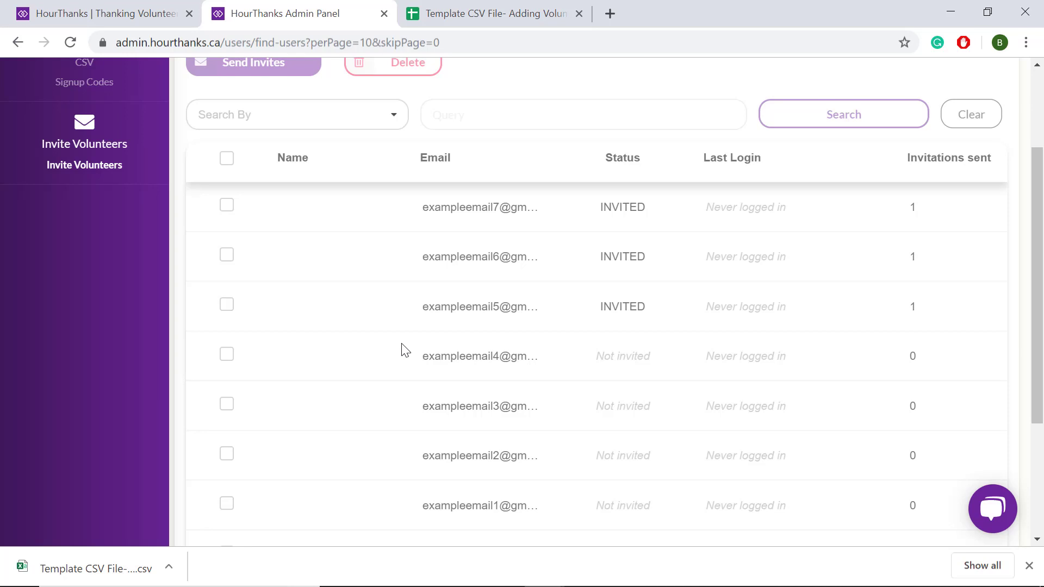
pyautogui.scroll(1, 405, 350)
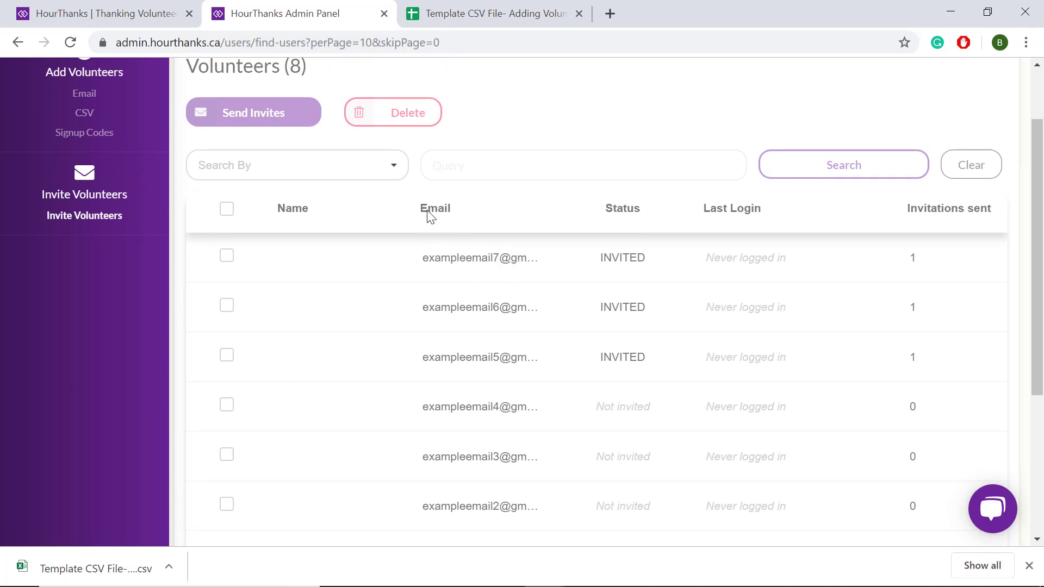
pyautogui.scroll(1, 429, 215)
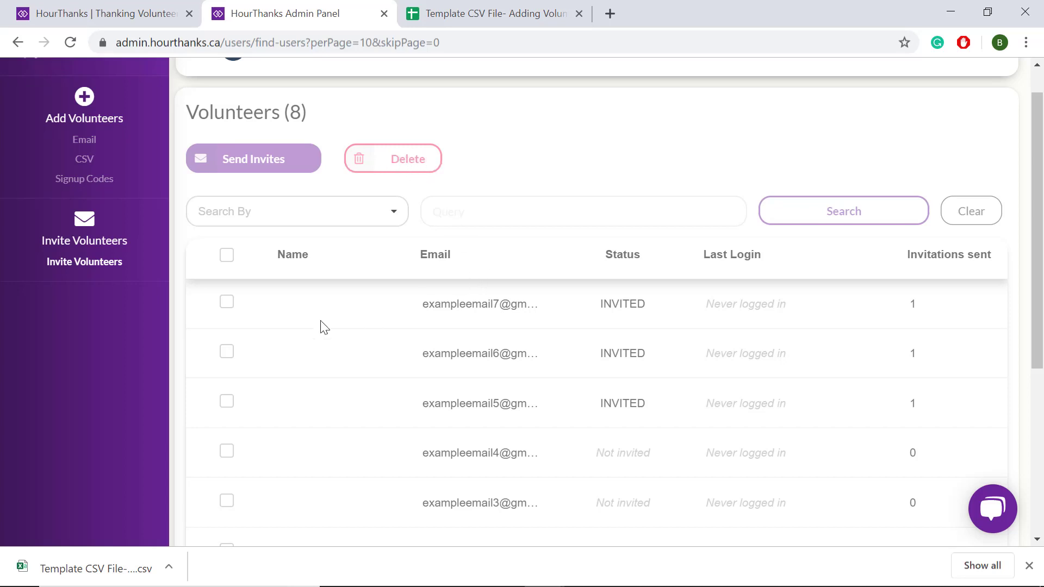
pyautogui.click(228, 304)
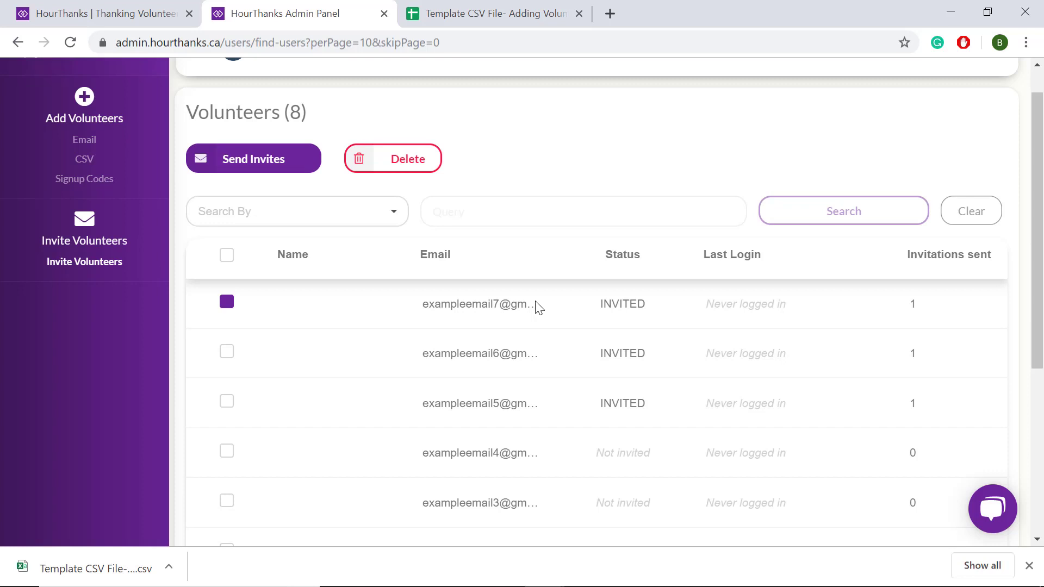
# Delete the marked volunteer with reason 'No longer an active volunteer', leaving Volunteers (7).
pyautogui.click(413, 164)
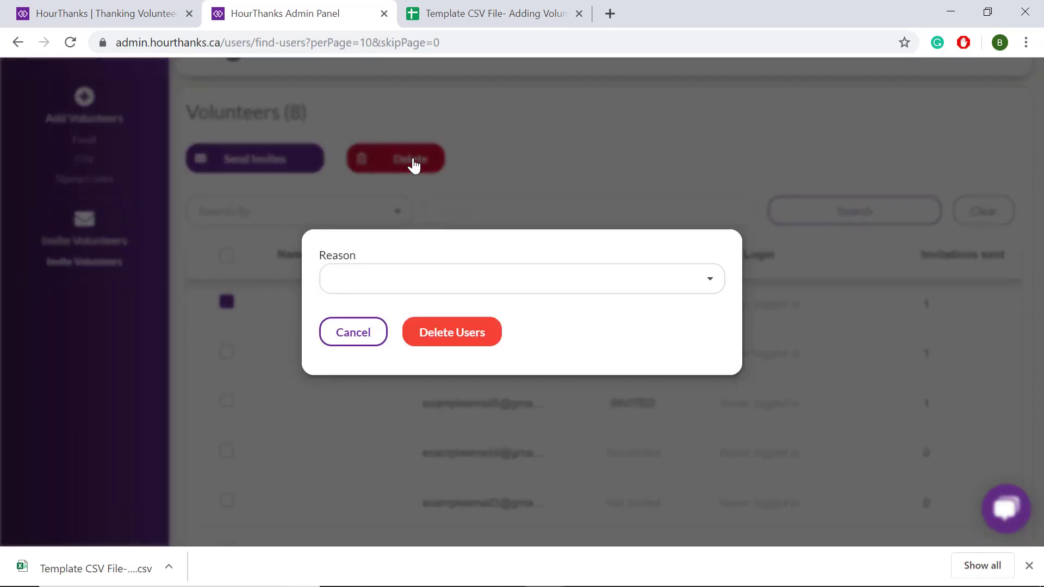
pyautogui.click(705, 283)
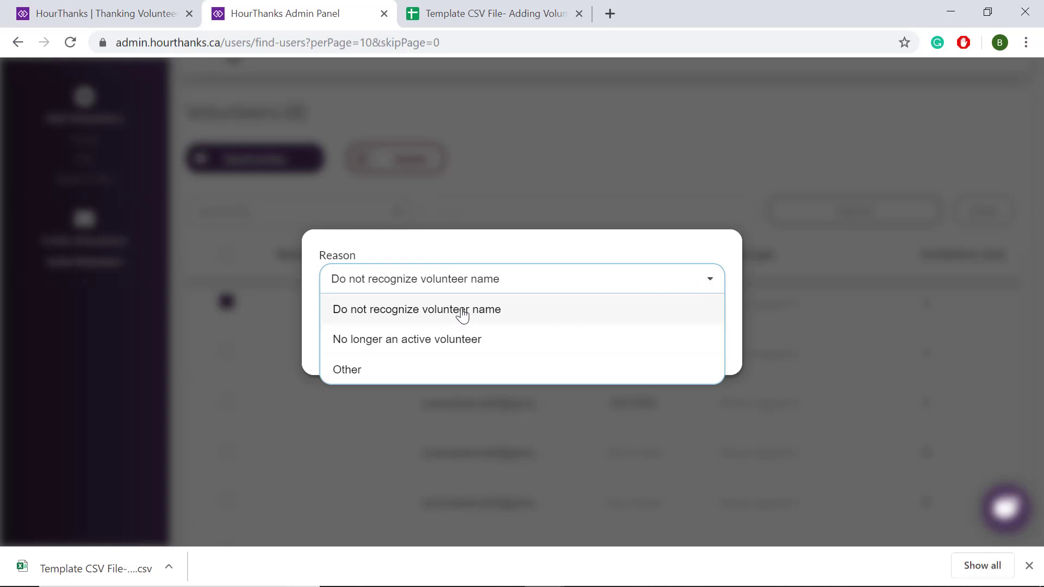
pyautogui.click(458, 342)
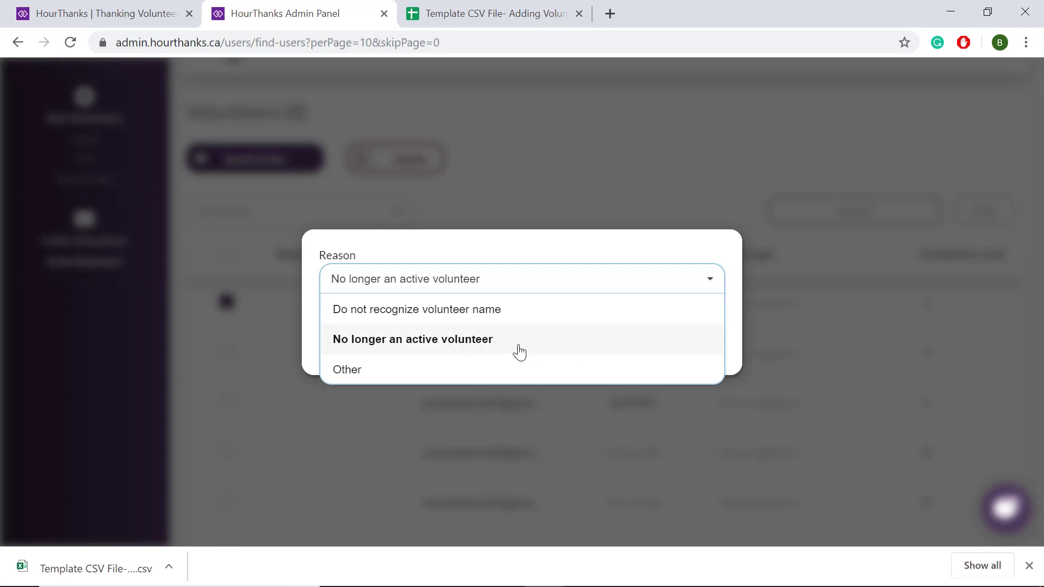
pyautogui.click(520, 352)
pyautogui.click(472, 333)
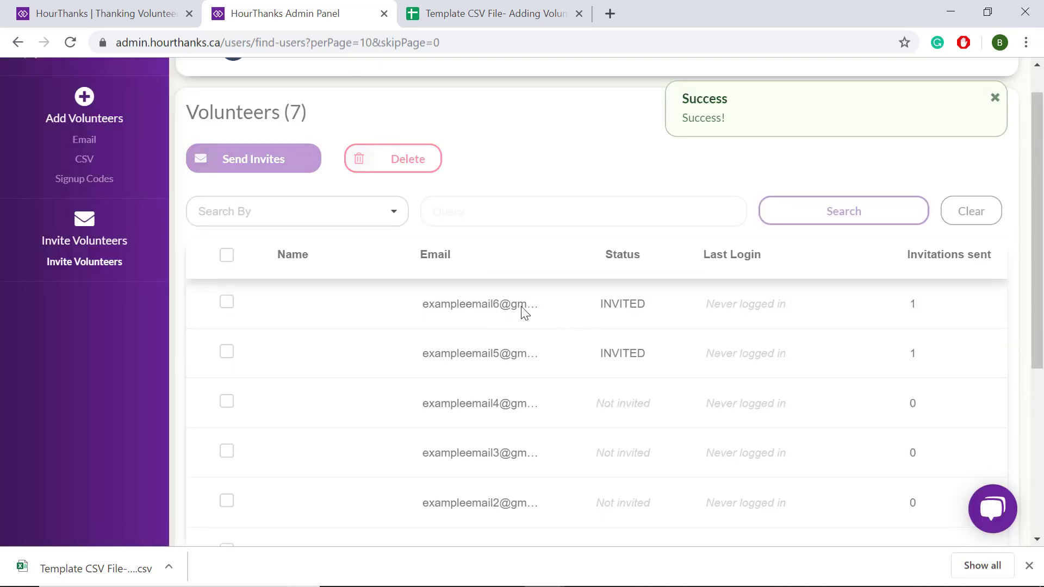
pyautogui.click(226, 302)
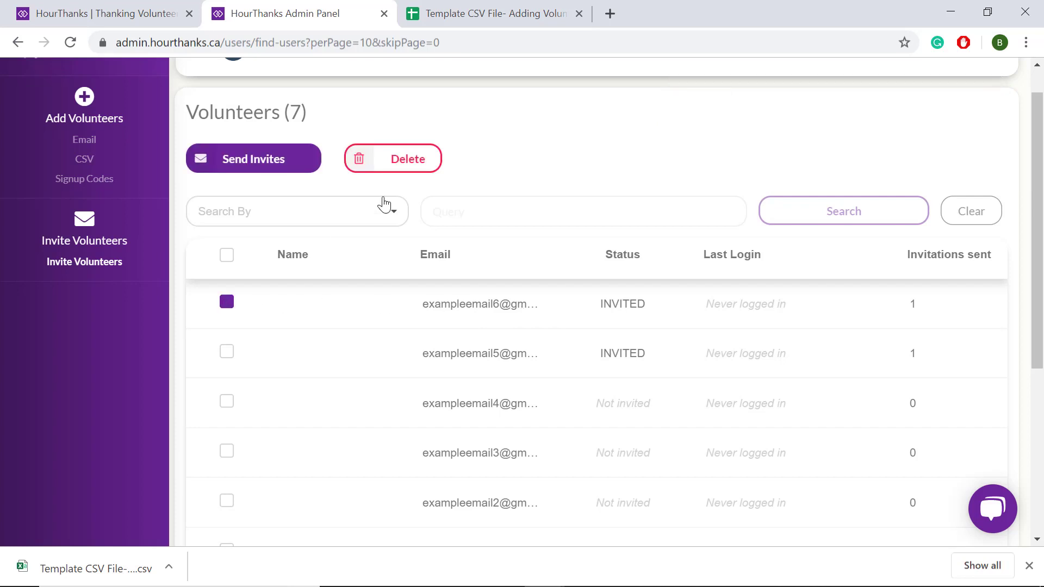
pyautogui.click(411, 168)
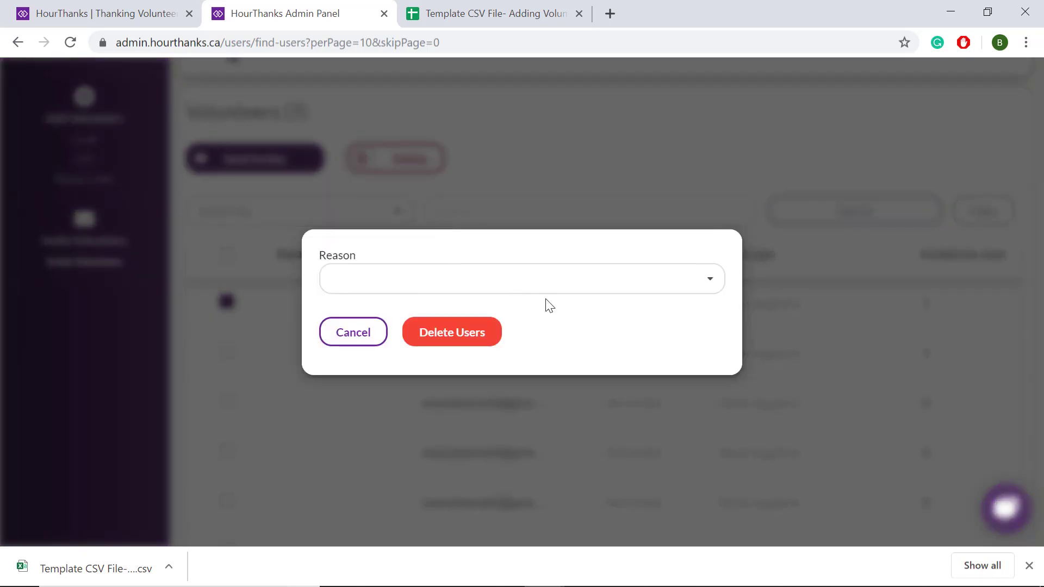
pyautogui.click(711, 279)
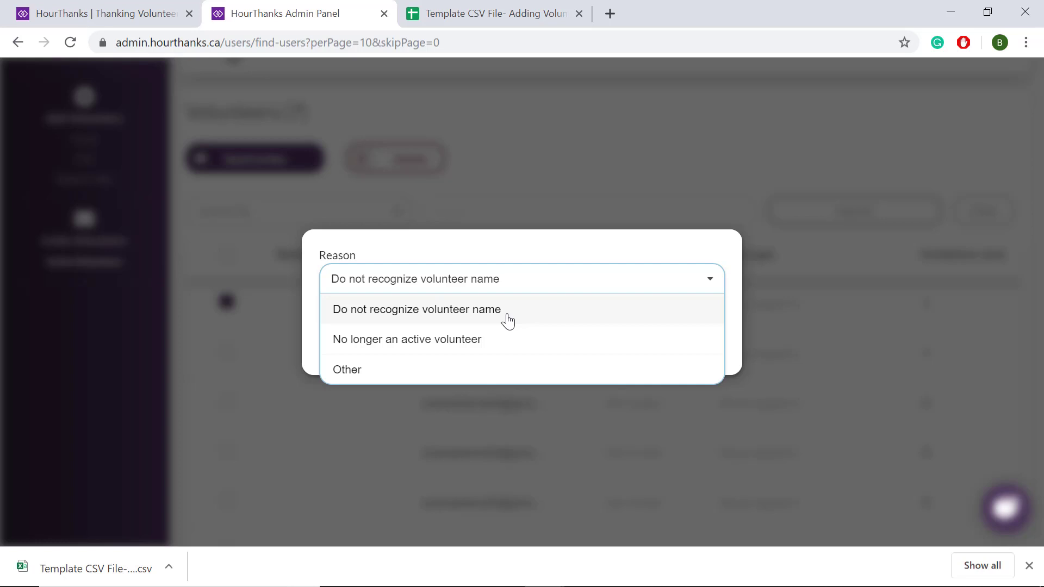
pyautogui.click(499, 186)
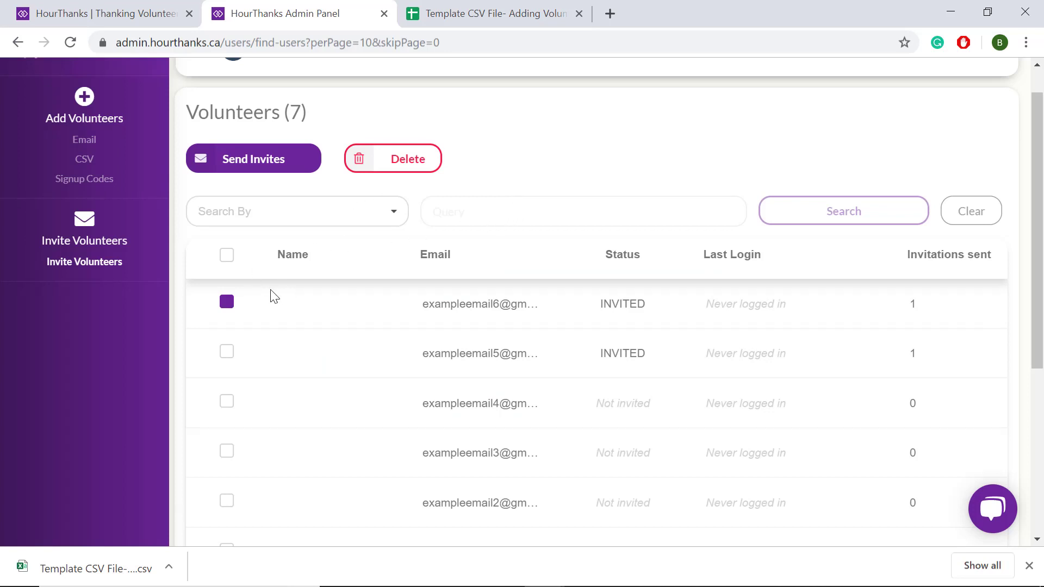
pyautogui.click(231, 305)
pyautogui.scroll(-2, 484, 280)
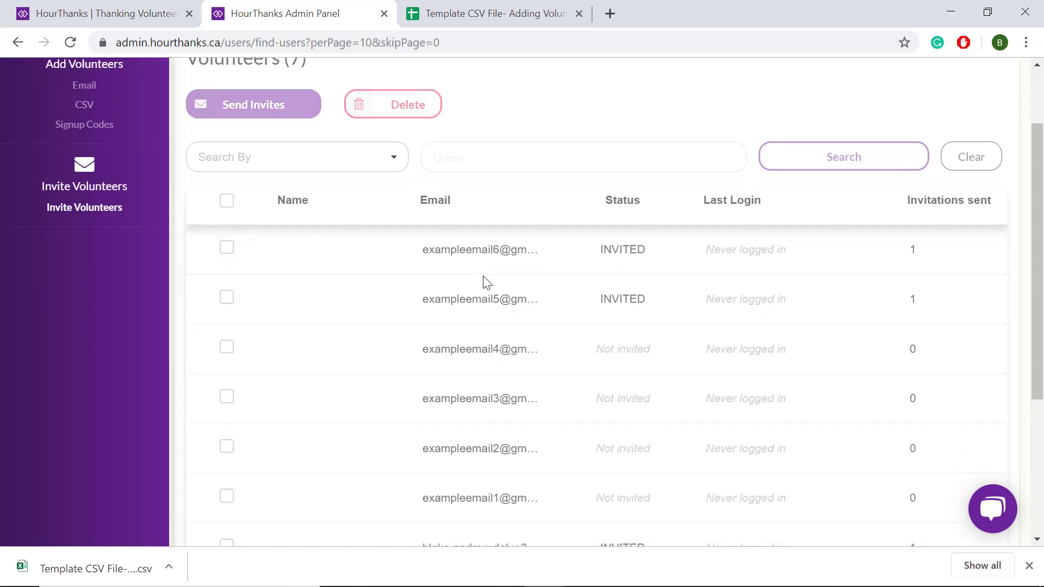
pyautogui.scroll(2, 483, 275)
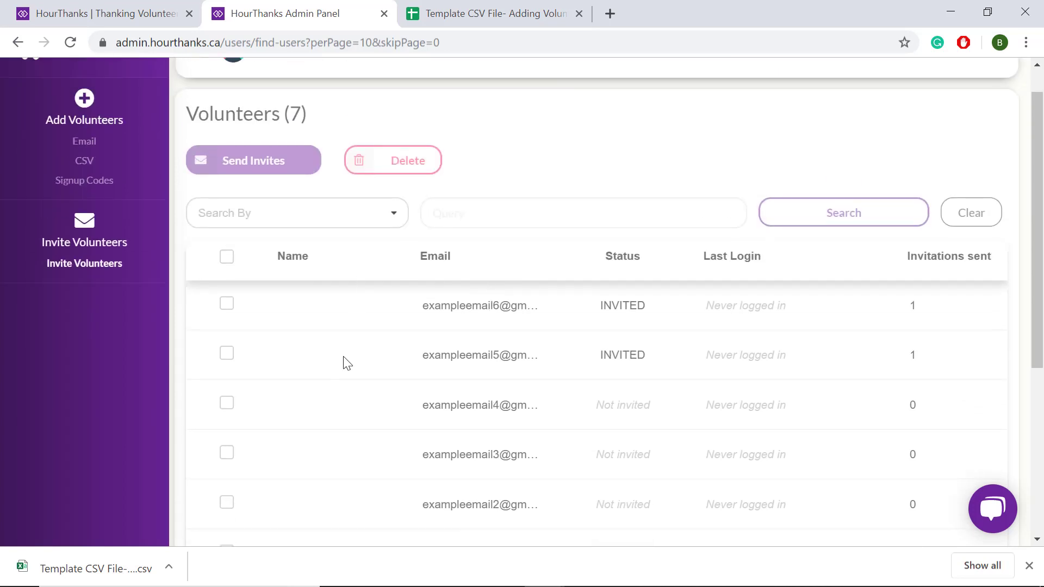
pyautogui.scroll(1, 343, 361)
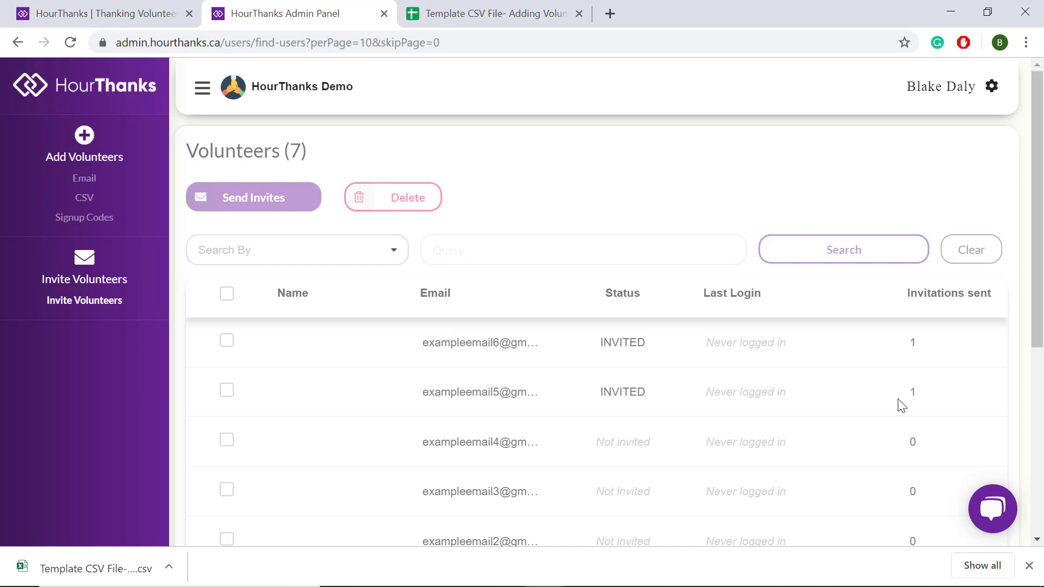
pyautogui.click(986, 515)
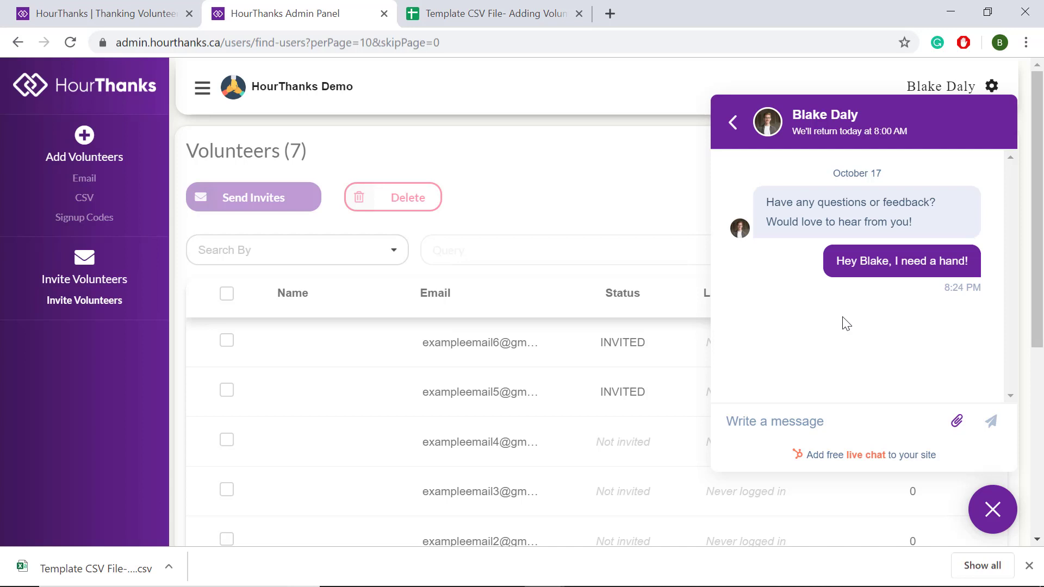
pyautogui.click(991, 507)
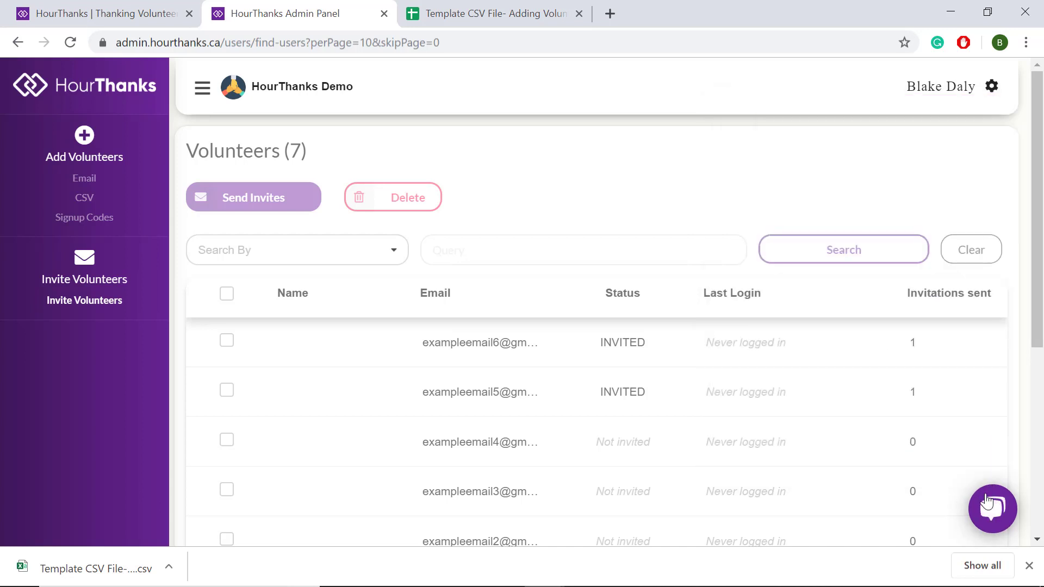